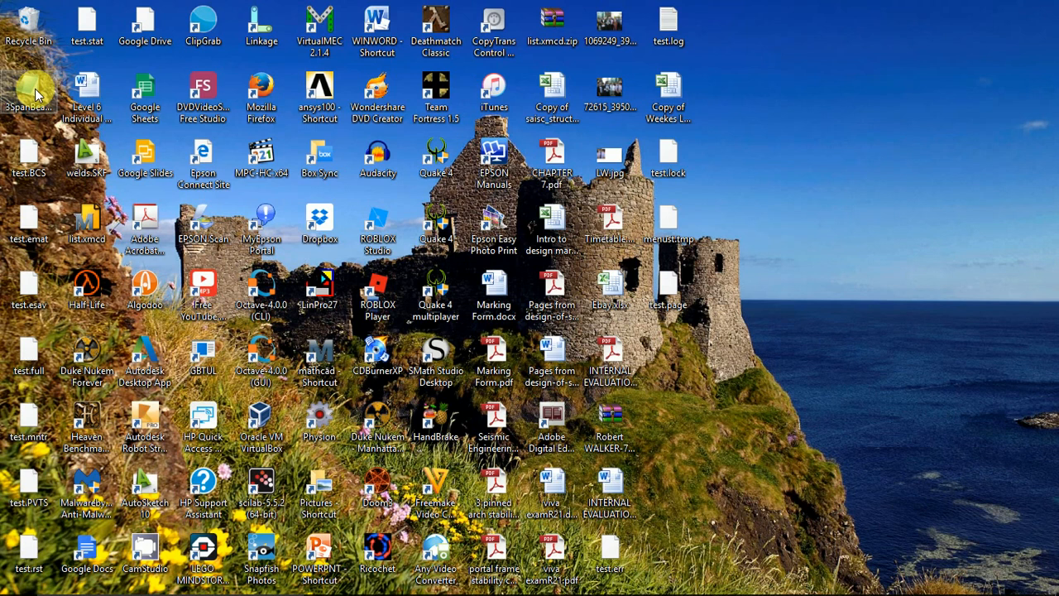
Open the 3SpanBeam.lgw script file from the desktop and read its commands through to the bending moment plot lines.
{"action": "double_click", "coordinate": [33, 92]}
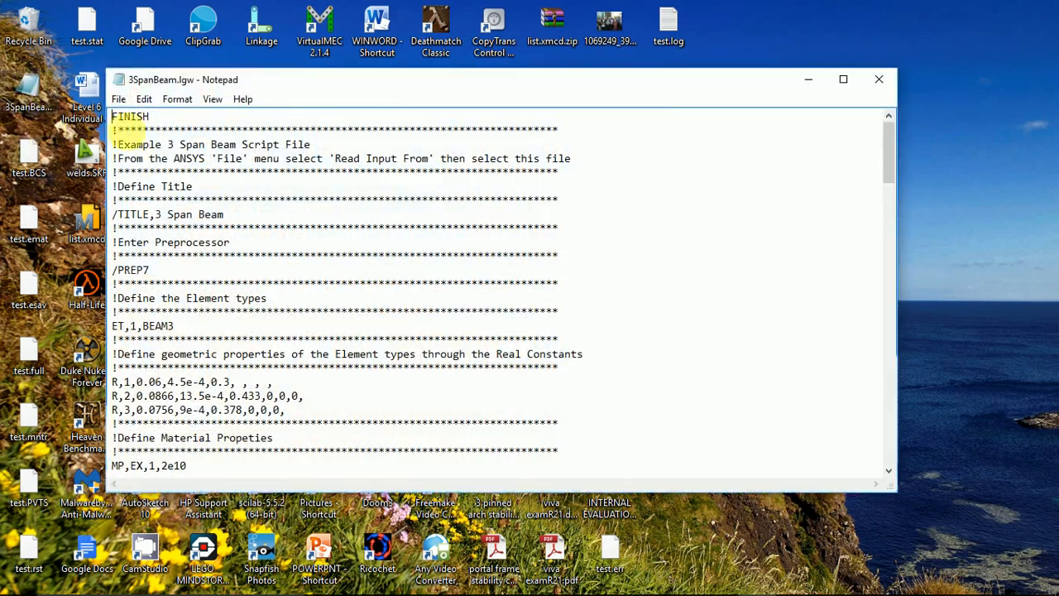
{"action": "left_click", "coordinate": [843, 86]}
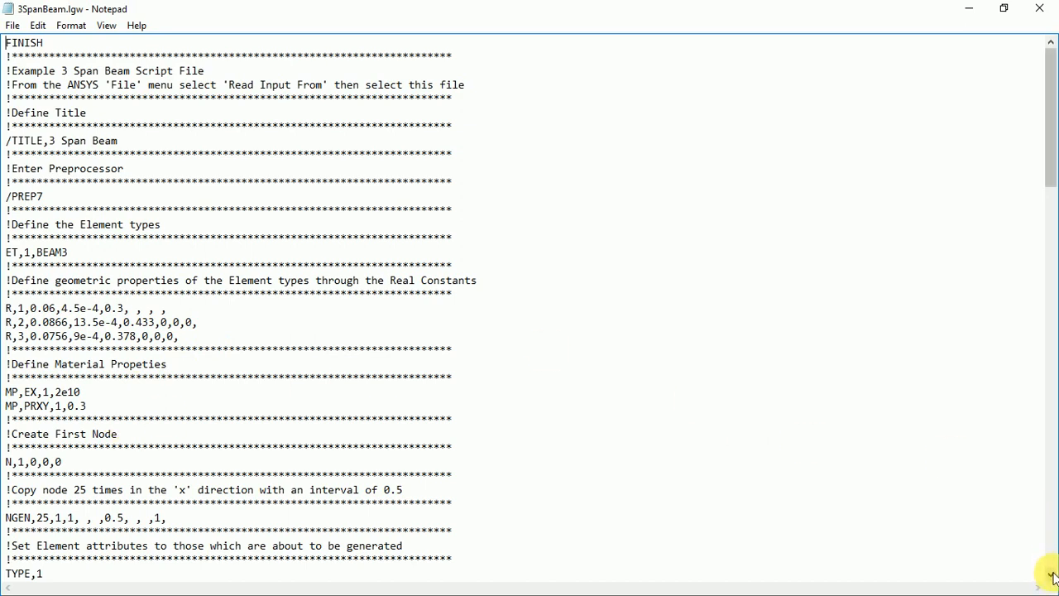
{"action": "left_click_drag", "start_coordinate": [1052, 577], "coordinate": [1052, 577]}
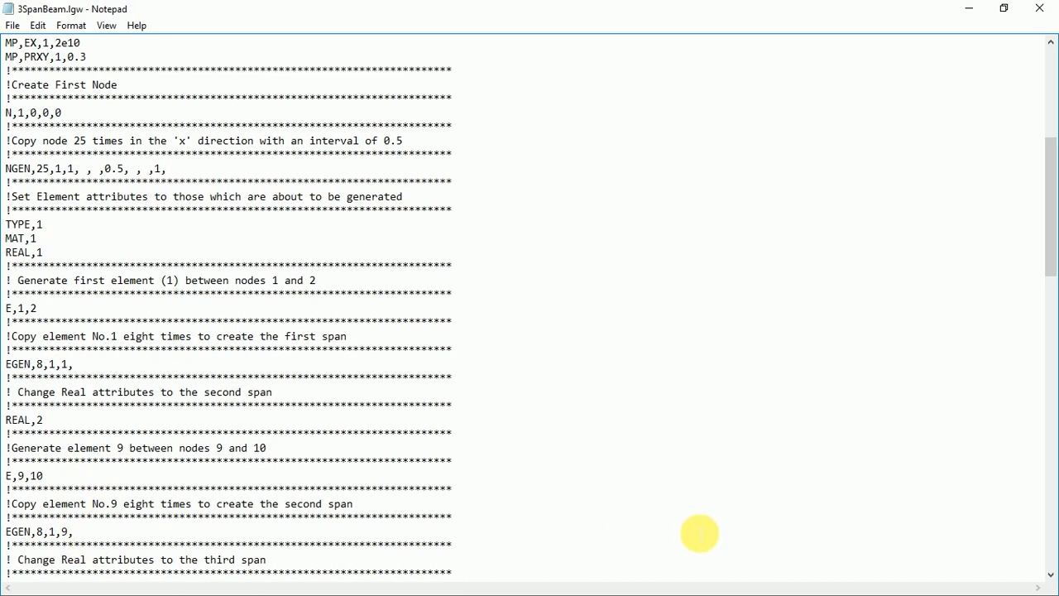
{"action": "left_click_drag", "start_coordinate": [1051, 582], "coordinate": [1051, 579]}
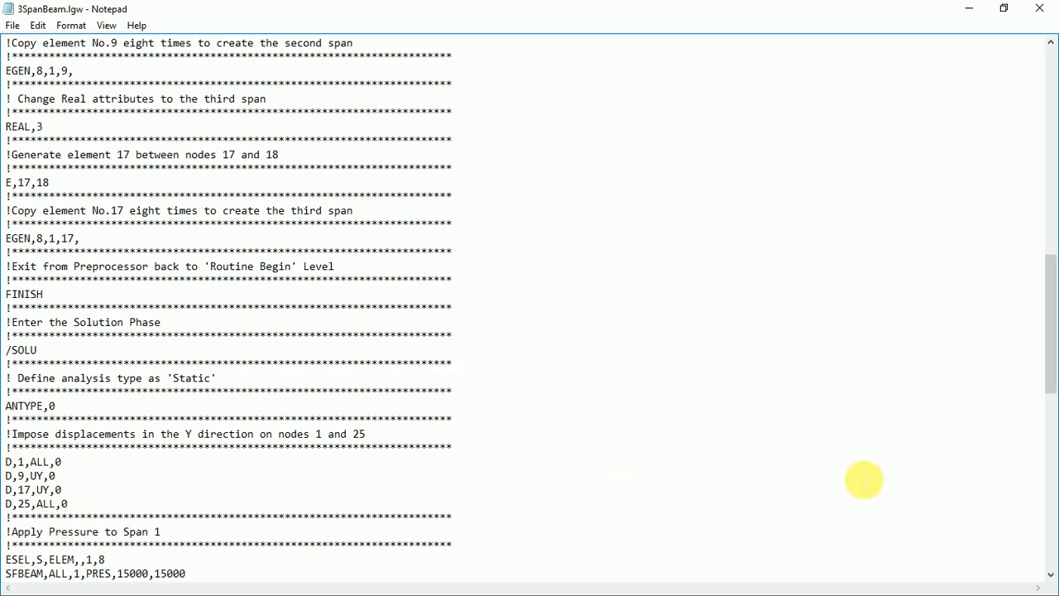
{"action": "left_click", "coordinate": [1052, 576]}
{"action": "left_click_drag", "start_coordinate": [1052, 576], "coordinate": [1052, 577]}
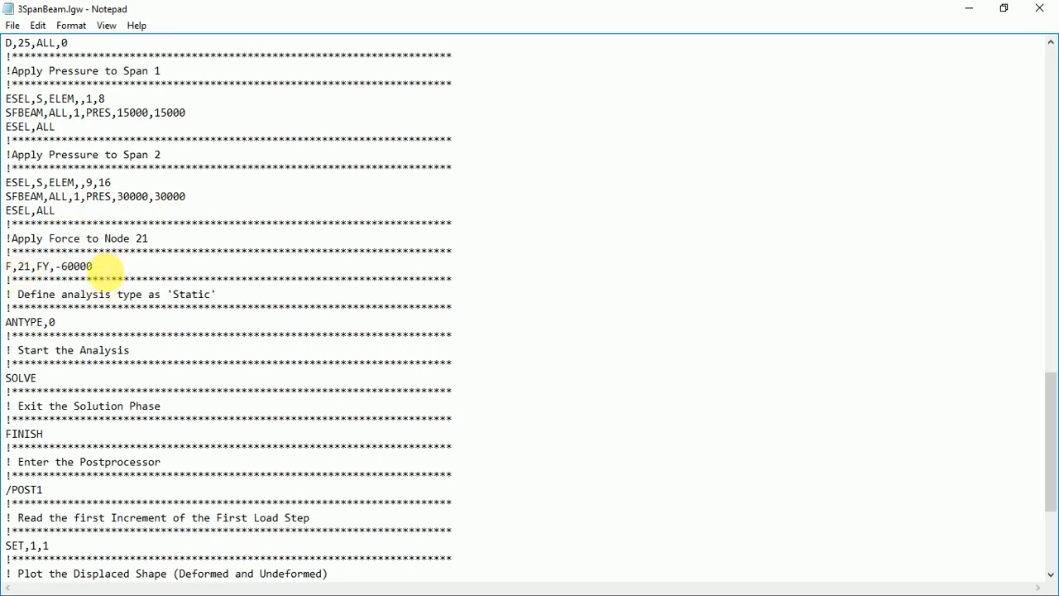
{"action": "double_click", "coordinate": [79, 266]}
{"action": "left_click", "coordinate": [106, 267]}
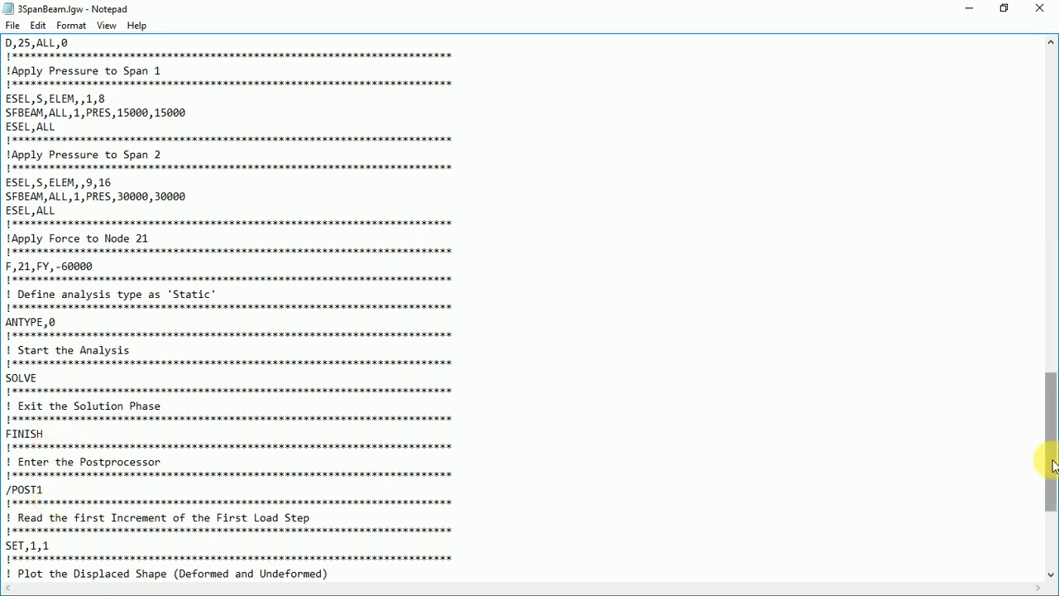
{"action": "left_click_drag", "start_coordinate": [1052, 461], "coordinate": [1051, 526]}
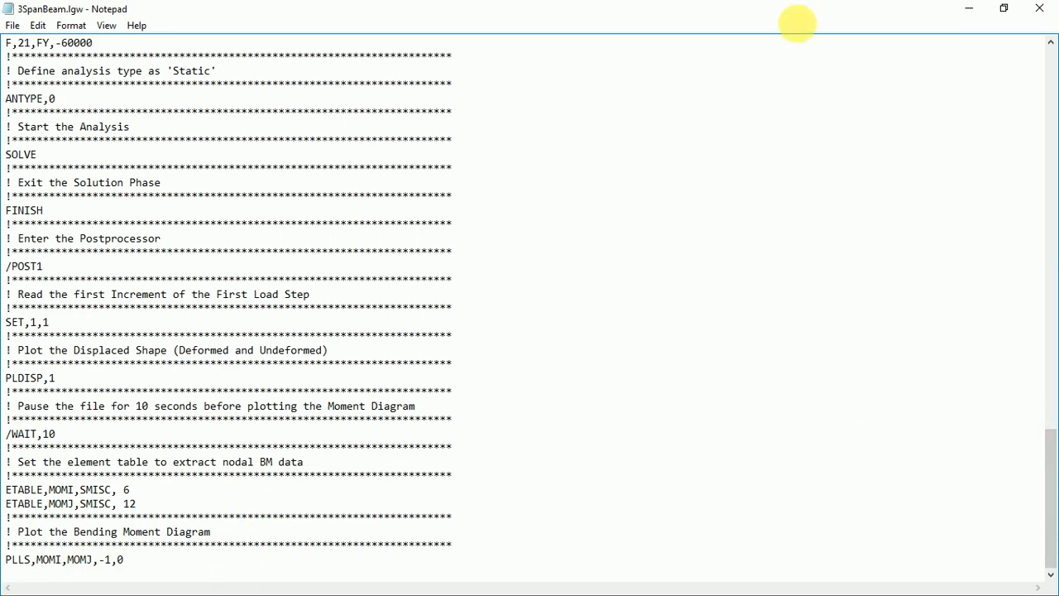
Switch to ANSYS and read the 3SpanBeam.lgw script in as input to build, solve and plot the beam.
{"action": "left_click", "coordinate": [971, 8]}
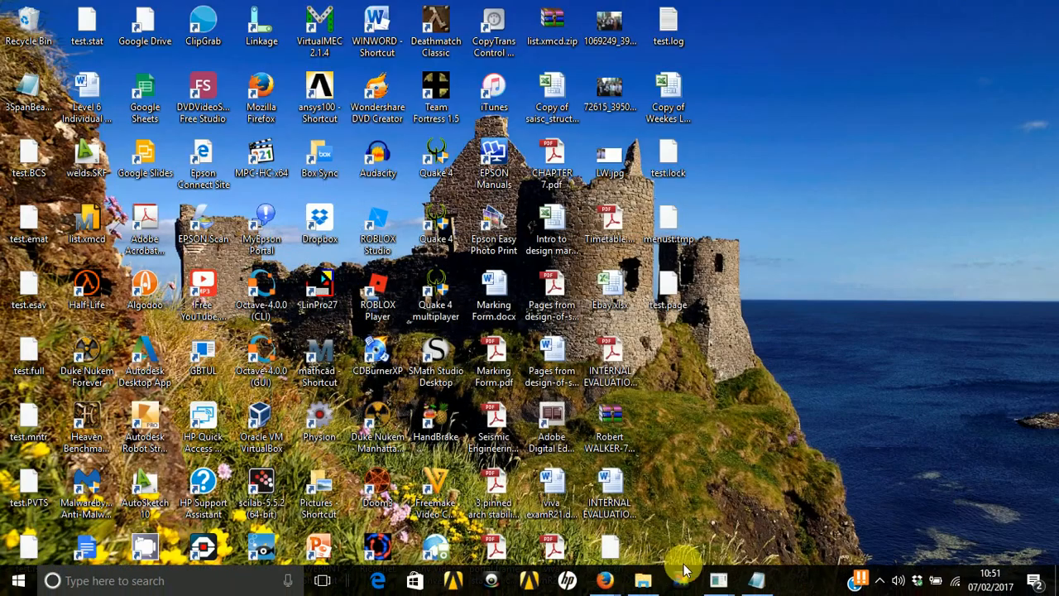
{"action": "mouse_move", "coordinate": [717, 581]}
{"action": "left_click", "coordinate": [778, 529]}
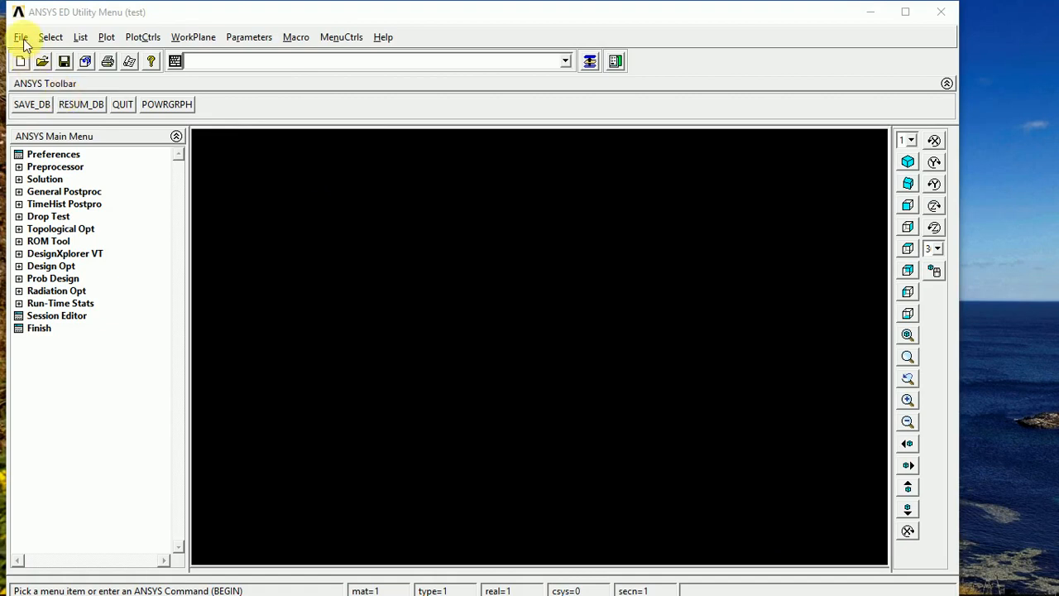
{"action": "left_click", "coordinate": [22, 39]}
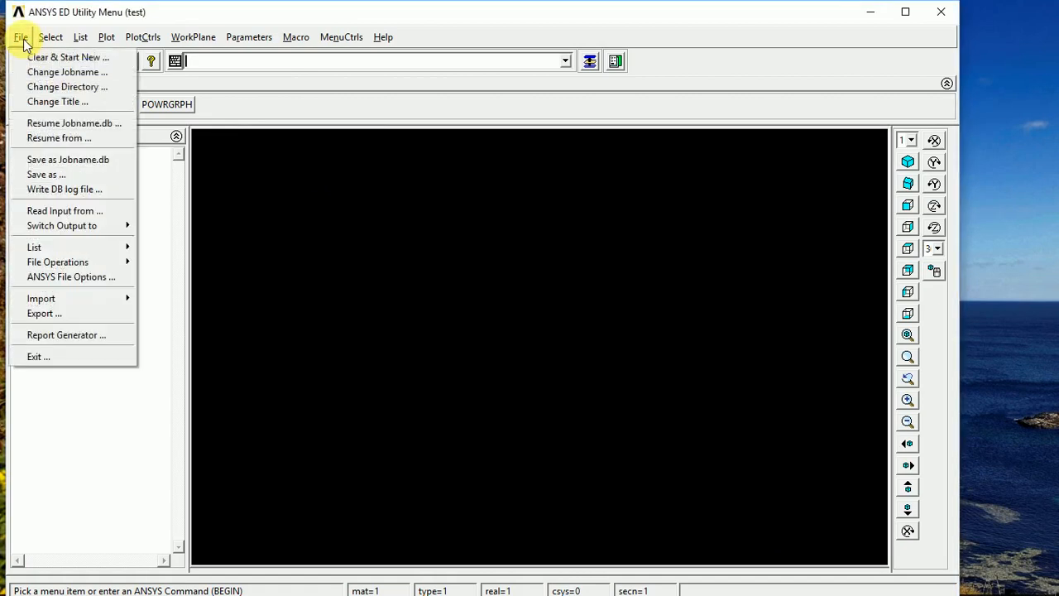
{"action": "left_click", "coordinate": [52, 209]}
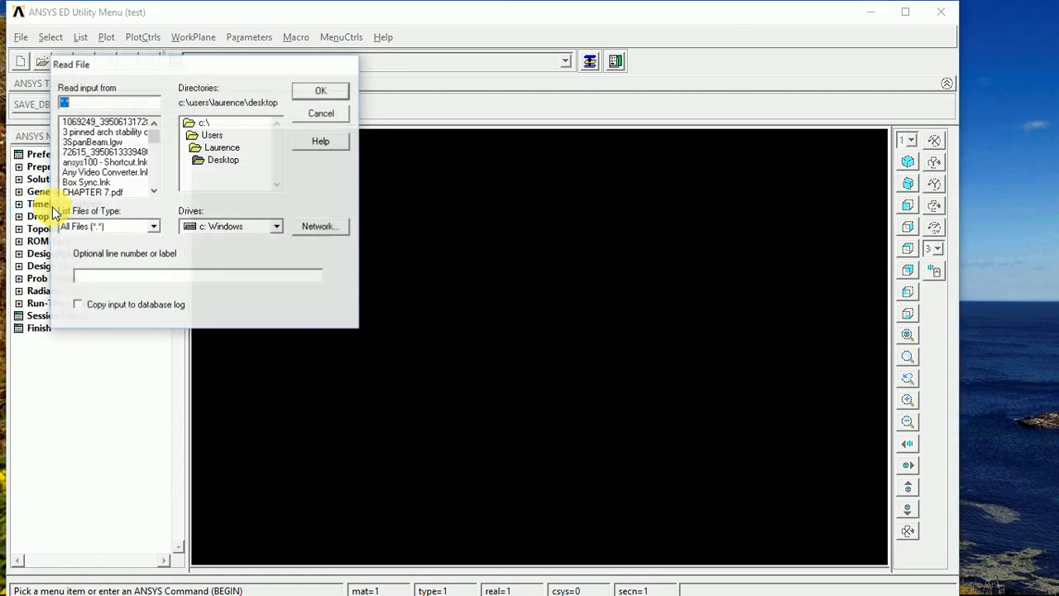
{"action": "left_click", "coordinate": [91, 141]}
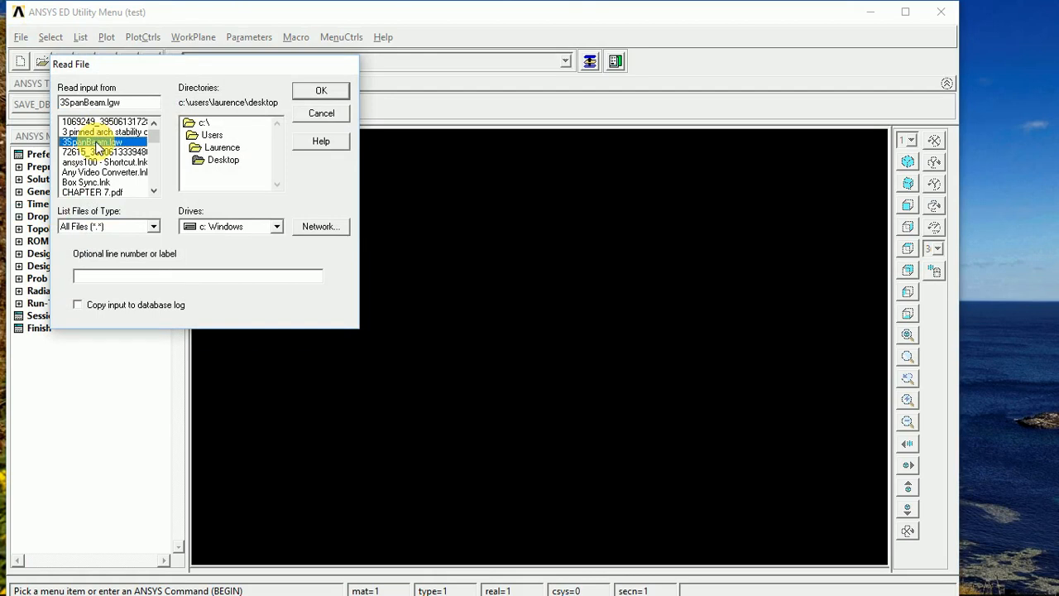
{"action": "left_click", "coordinate": [325, 90]}
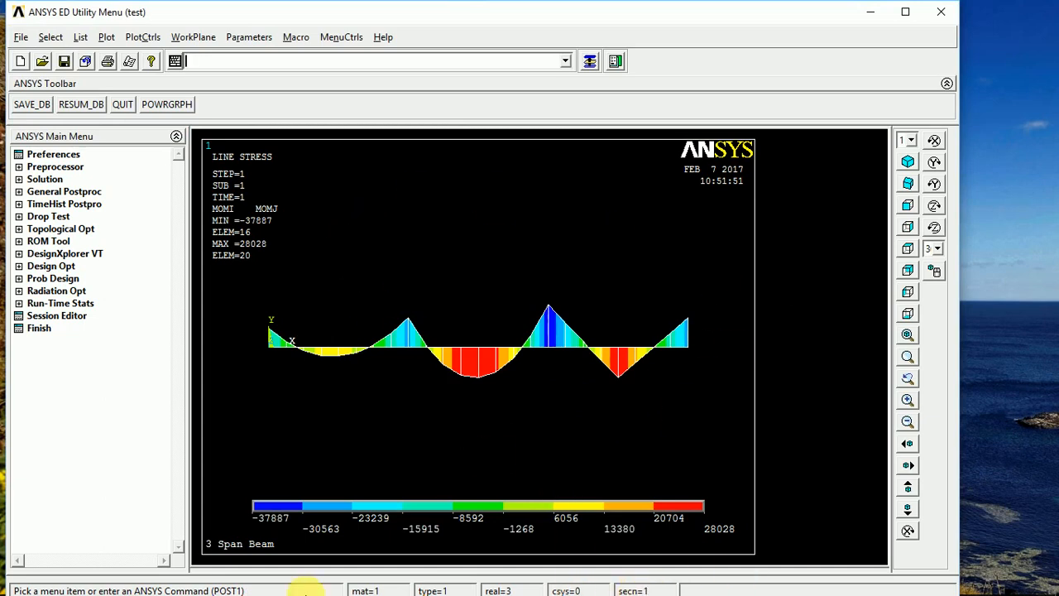
Switch back to the 3SpanBeam.lgw script in Notepad and review the definitions at its beginning.
{"action": "left_click", "coordinate": [871, 11]}
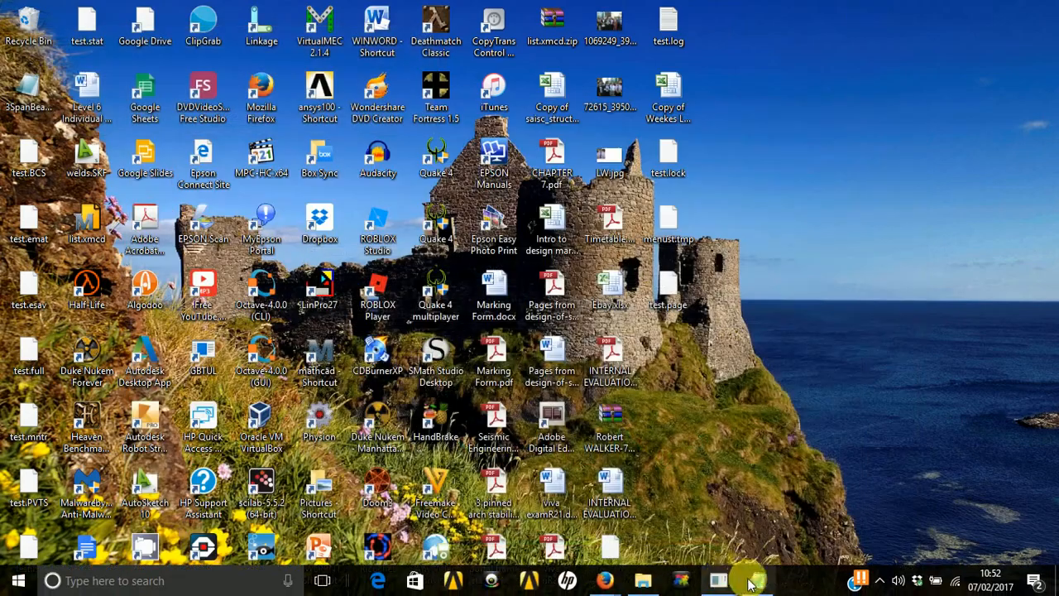
{"action": "left_click", "coordinate": [754, 582]}
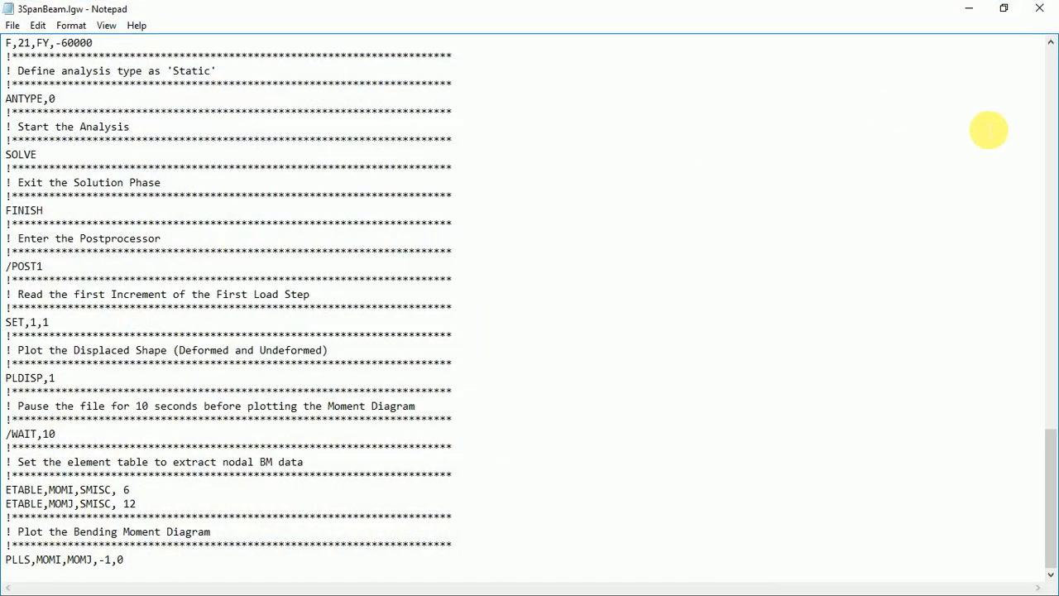
{"action": "left_click_drag", "start_coordinate": [1051, 447], "coordinate": [1051, 53]}
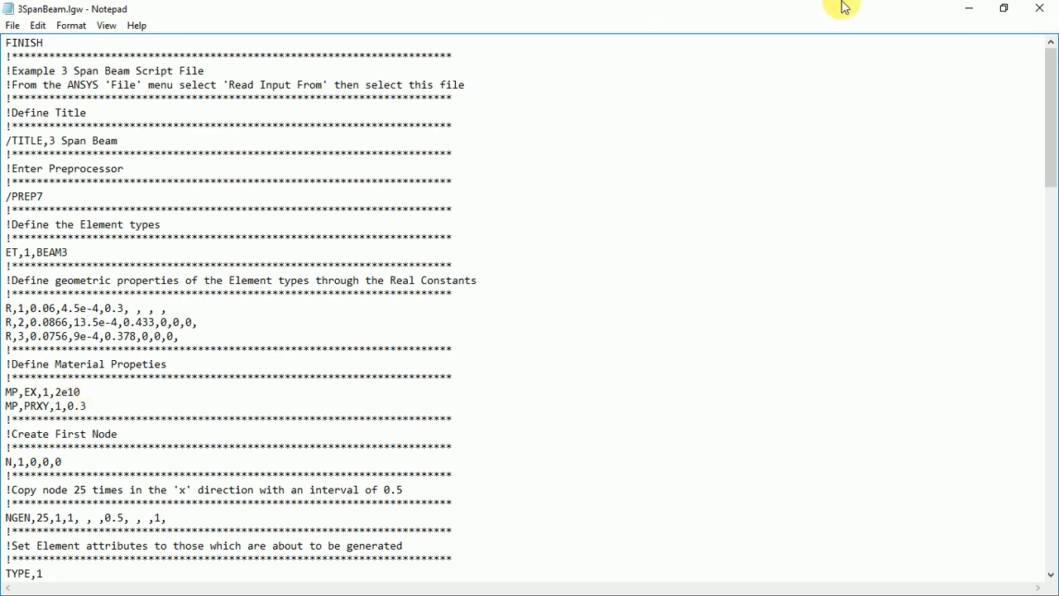
Return to the ANSYS session and dismiss the solution notification over the bending moment diagram.
{"action": "left_click", "coordinate": [969, 12]}
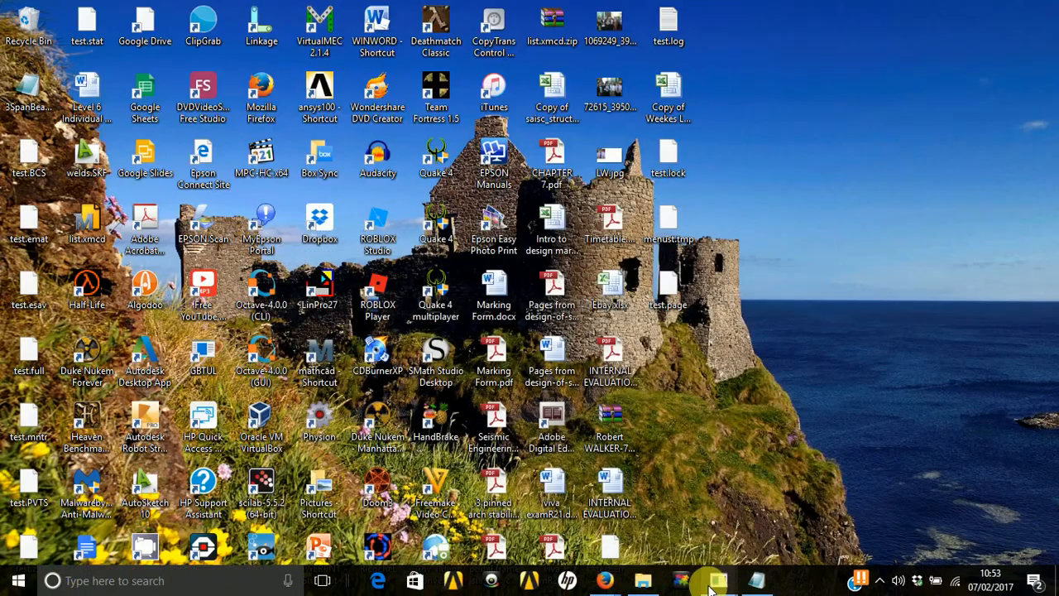
{"action": "mouse_move", "coordinate": [720, 580]}
{"action": "left_click", "coordinate": [787, 536]}
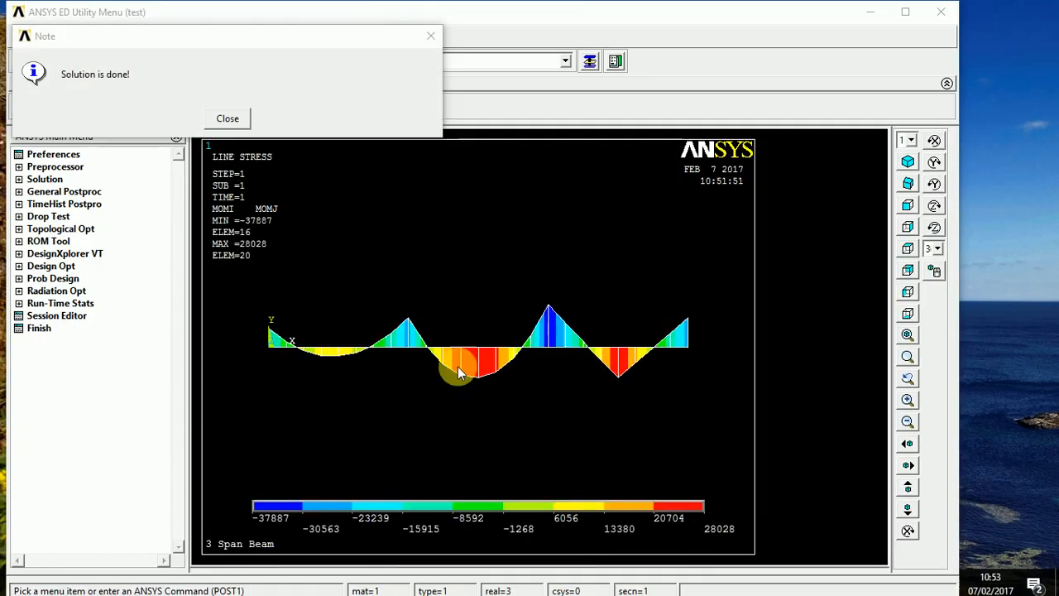
{"action": "left_click", "coordinate": [227, 121]}
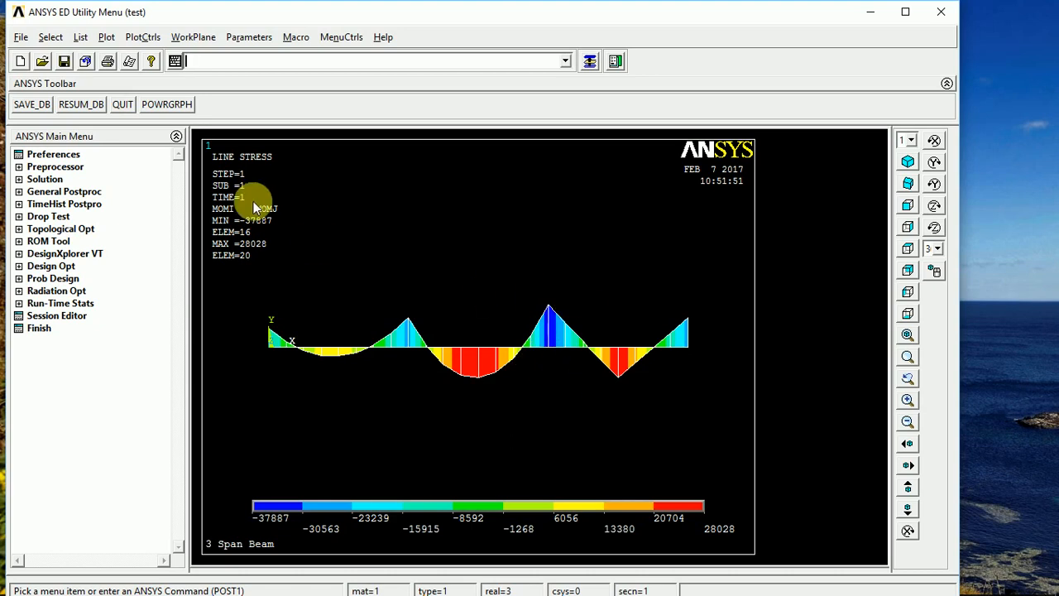
Set the added mass per unit length (ADDMAS) of BEAM3 real constant set 1 to 100.
{"action": "left_click", "coordinate": [56, 166]}
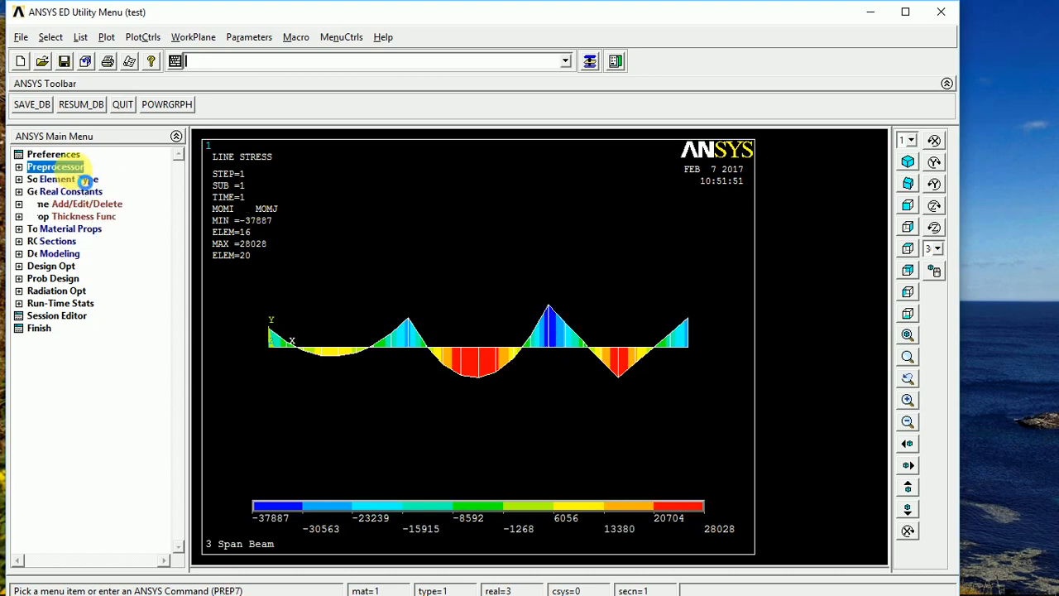
{"action": "left_click", "coordinate": [78, 204]}
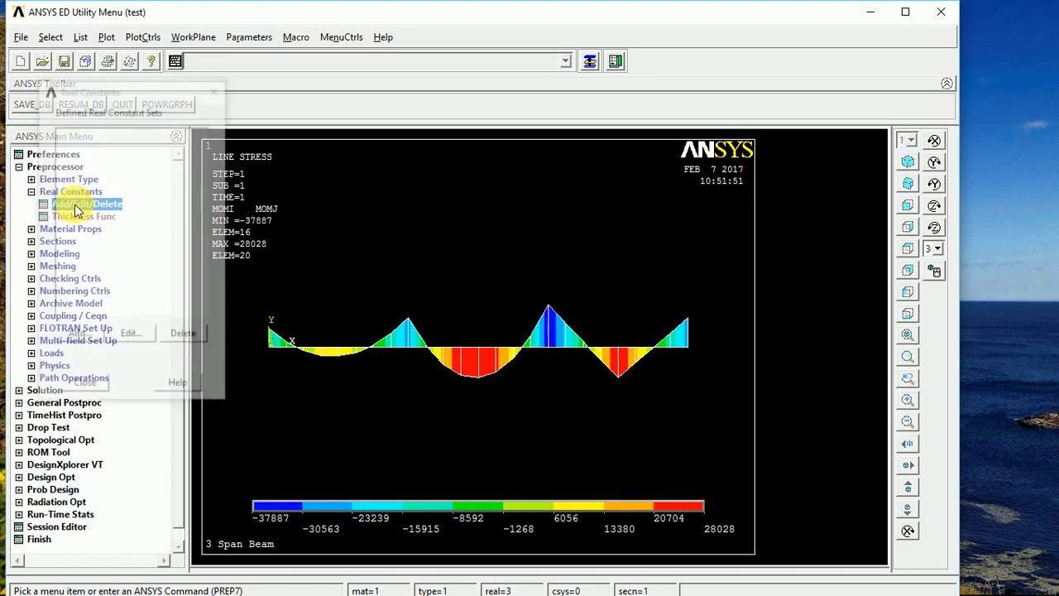
{"action": "left_click", "coordinate": [101, 132]}
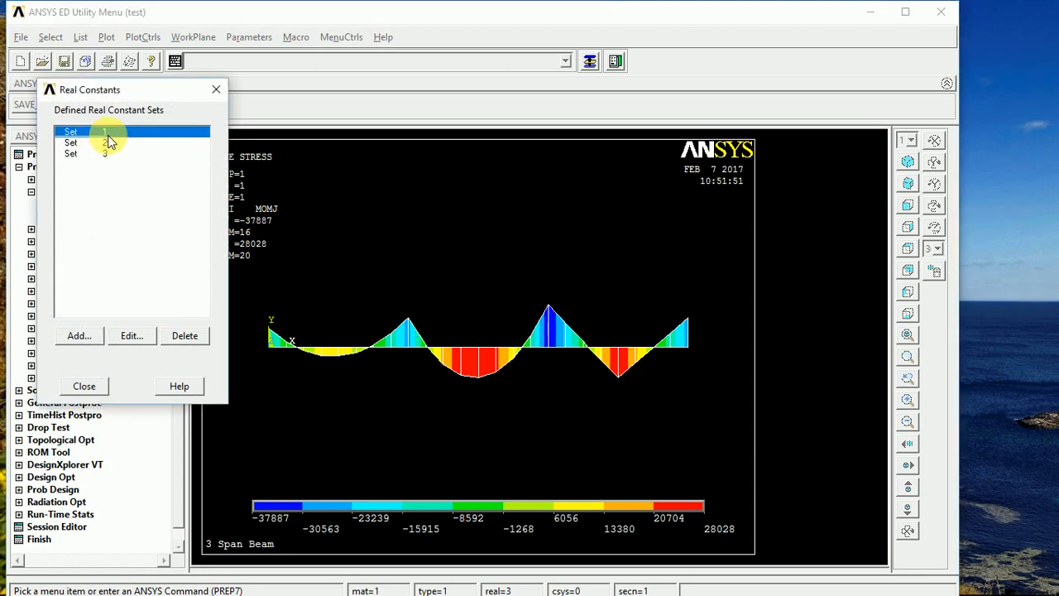
{"action": "left_click", "coordinate": [128, 339]}
{"action": "left_click", "coordinate": [85, 383]}
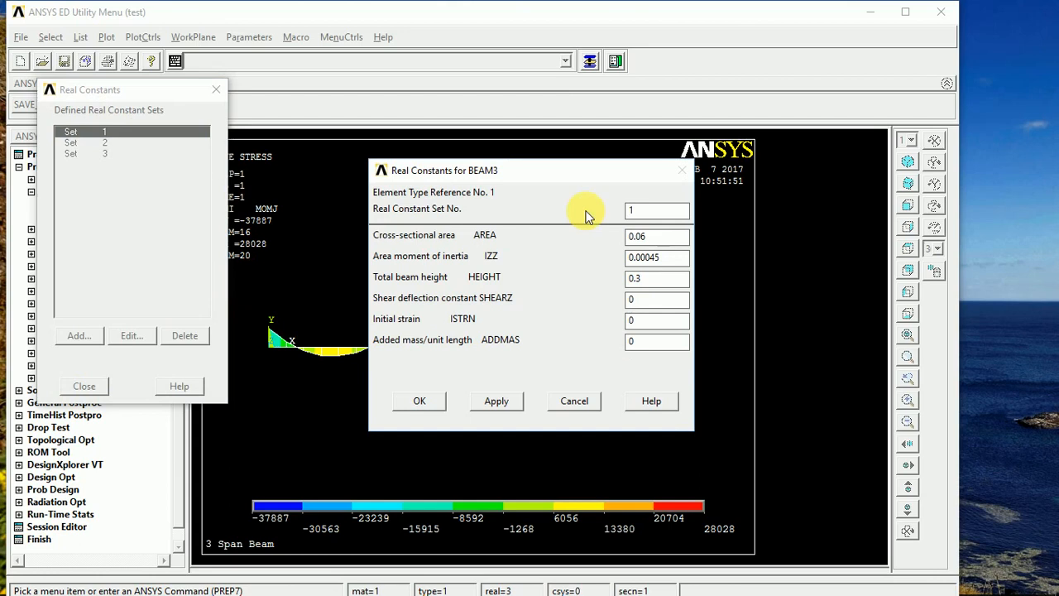
{"action": "left_click", "coordinate": [663, 346]}
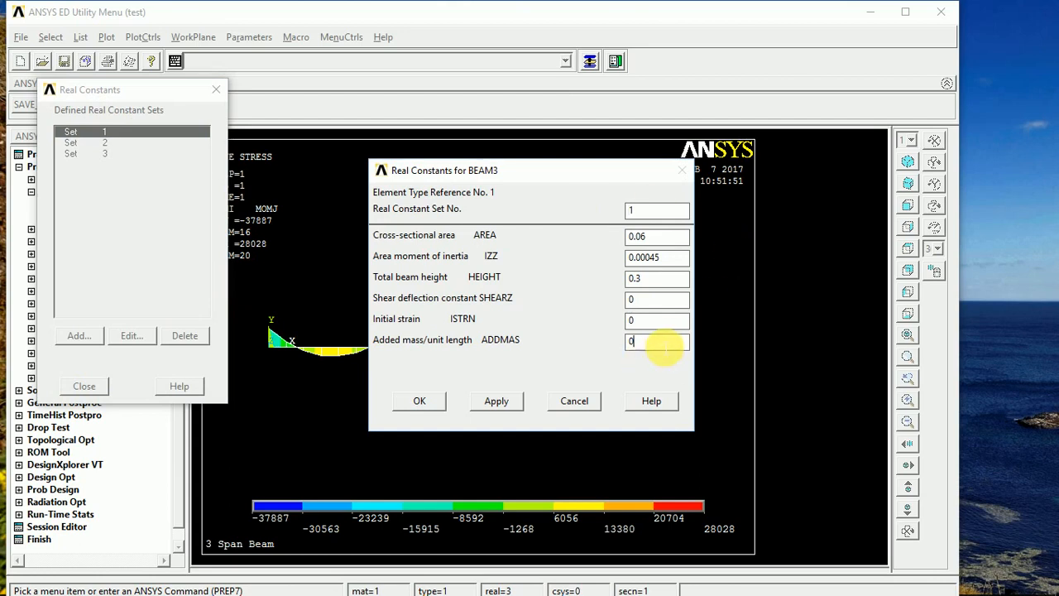
{"action": "key", "text": "BackSpace"}
{"action": "type", "text": "100"}
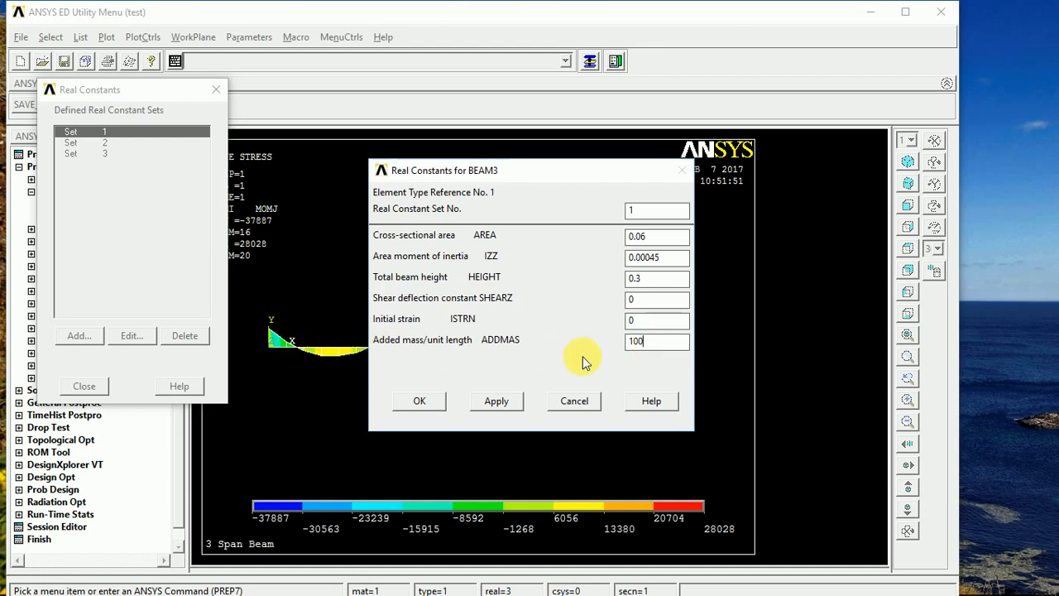
{"action": "left_click", "coordinate": [421, 401]}
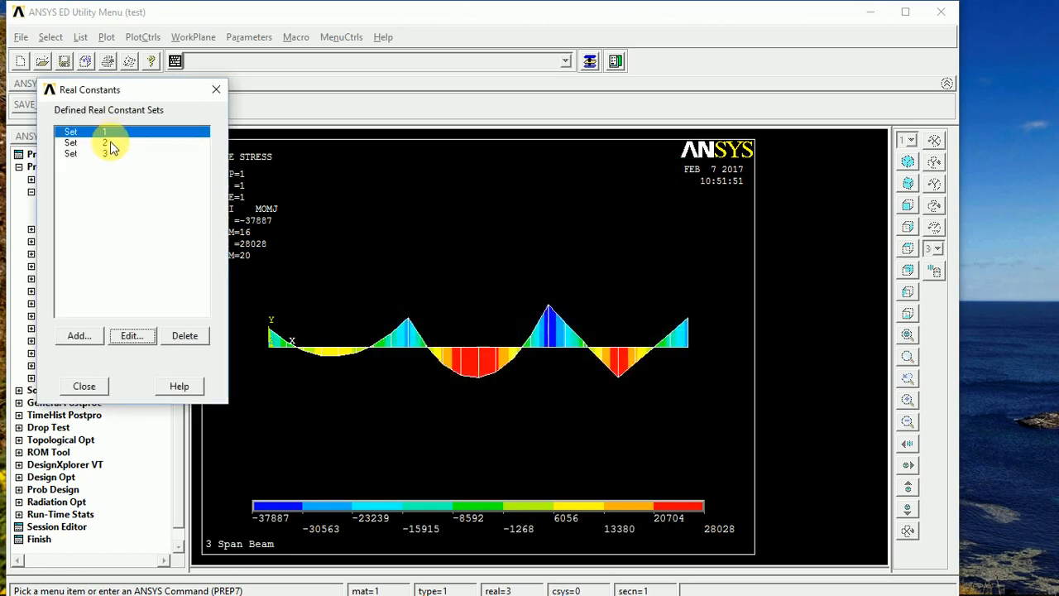
Set the added mass per unit length (ADDMAS) of BEAM3 real constant set 2 to 100.
{"action": "left_click", "coordinate": [109, 144]}
{"action": "left_click", "coordinate": [135, 335]}
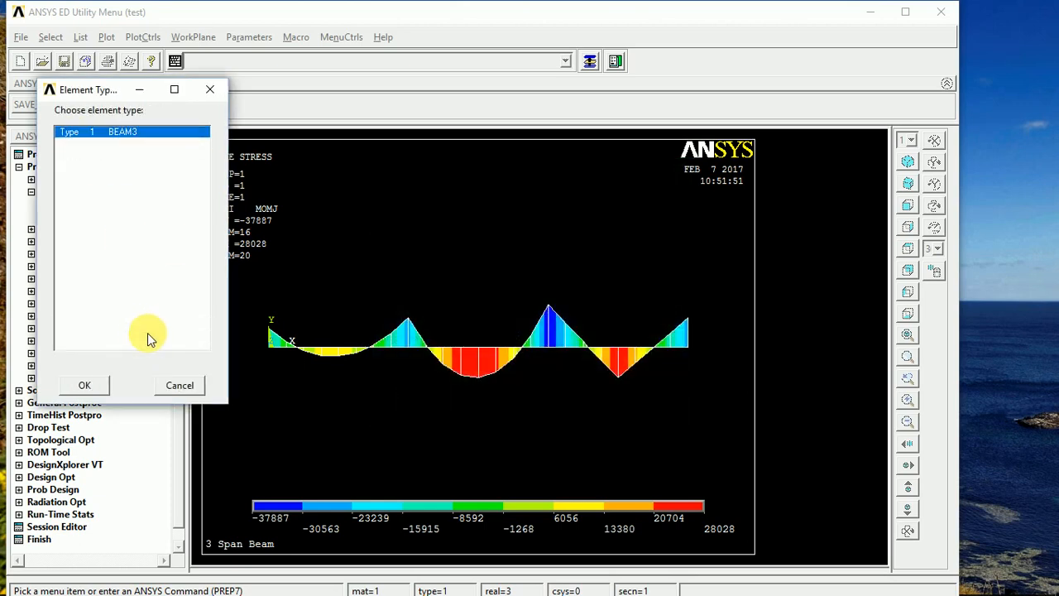
{"action": "left_click", "coordinate": [81, 383]}
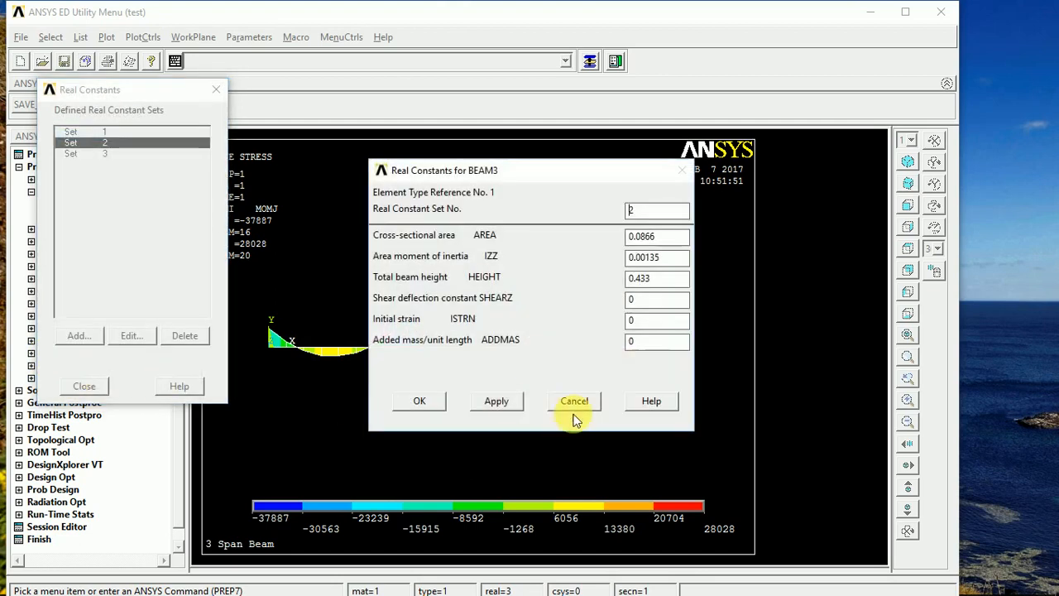
{"action": "left_click", "coordinate": [653, 341]}
{"action": "key", "text": "BackSpace"}
{"action": "type", "text": "100"}
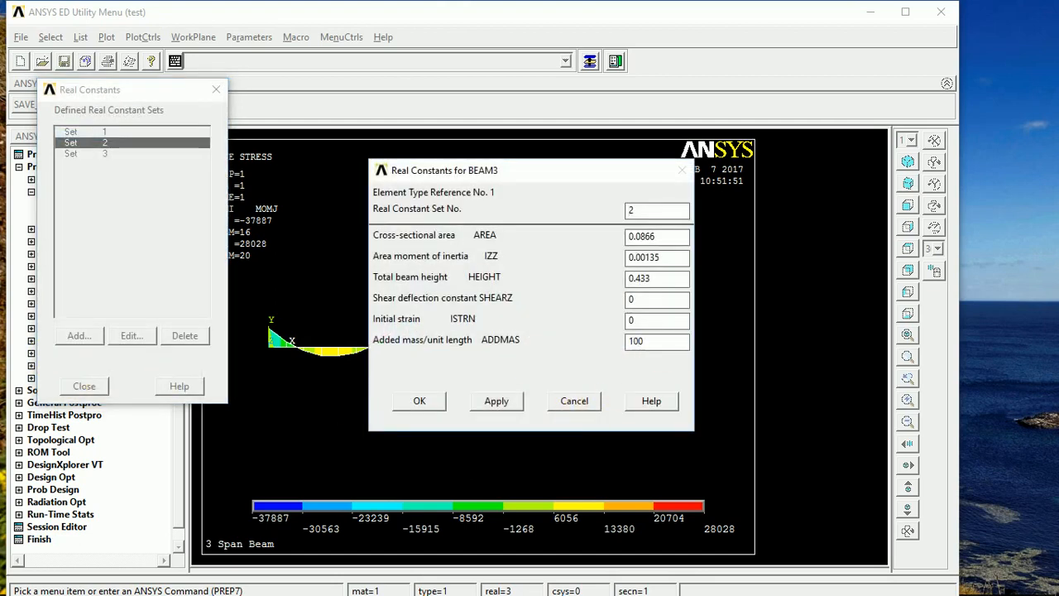
{"action": "left_click", "coordinate": [419, 401]}
Set the added mass per unit length (ADDMAS) of BEAM3 real constant set 3 to 100 and finish editing real constants.
{"action": "left_click", "coordinate": [83, 153]}
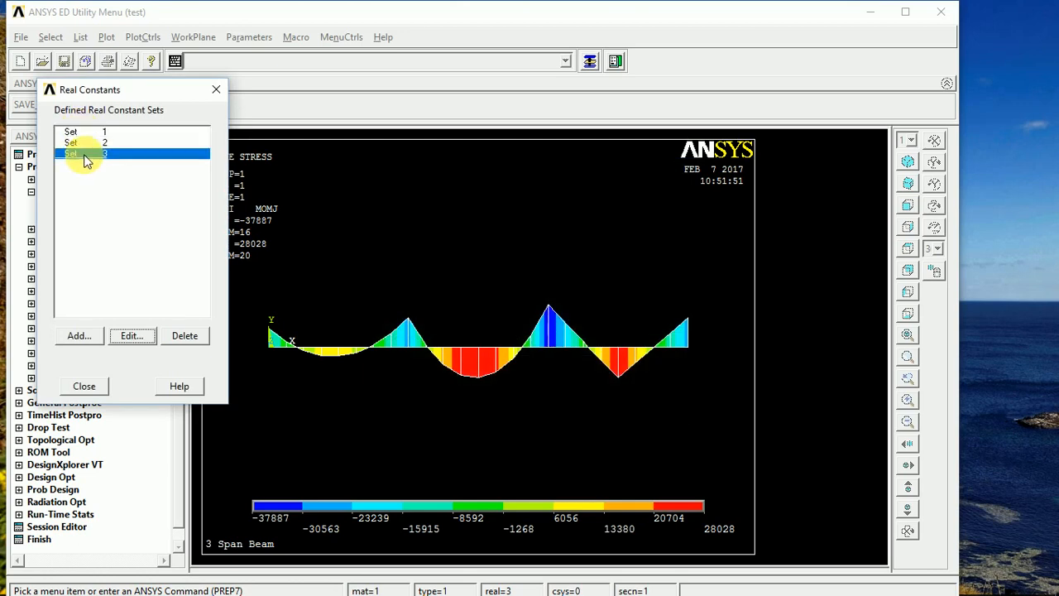
{"action": "left_click", "coordinate": [139, 335]}
{"action": "left_click", "coordinate": [85, 385]}
{"action": "left_click", "coordinate": [656, 342]}
{"action": "key", "text": "BackSpace"}
{"action": "type", "text": "100"}
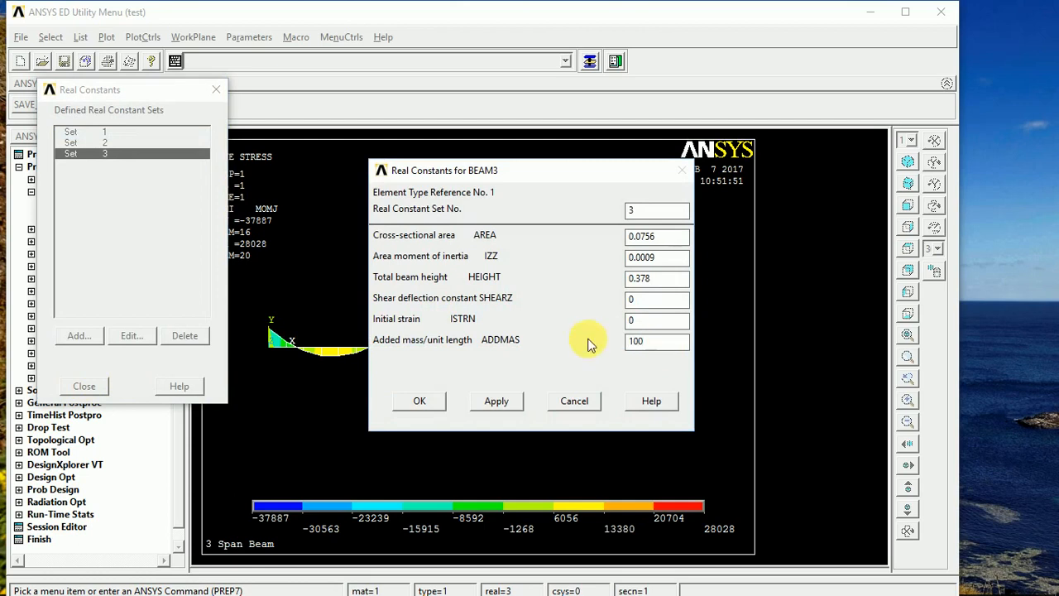
{"action": "left_click", "coordinate": [422, 401]}
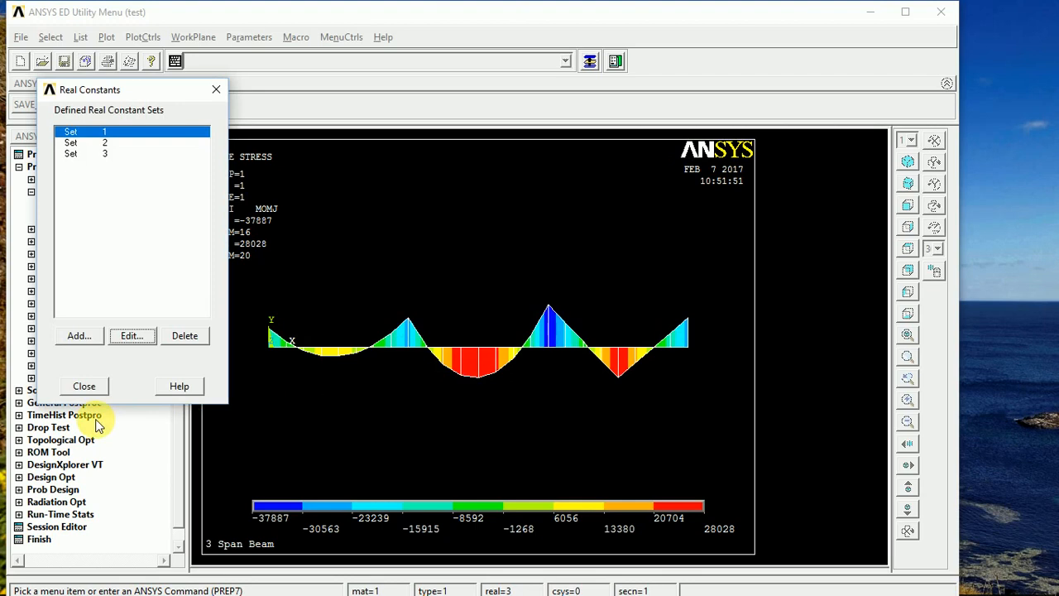
{"action": "left_click", "coordinate": [84, 385]}
List all real constants to check the values in the three sets.
{"action": "left_click", "coordinate": [82, 37]}
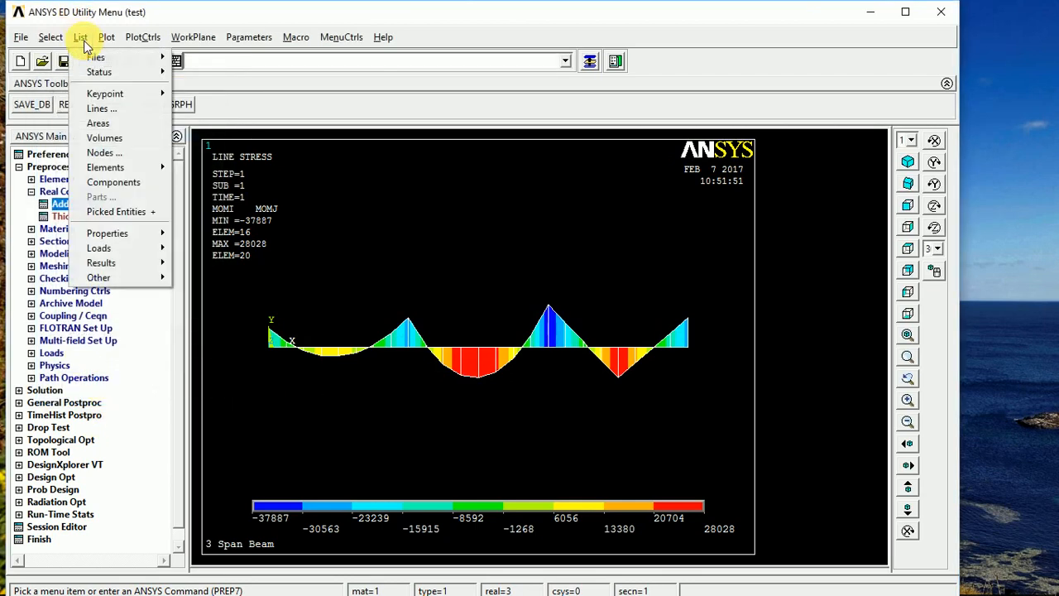
{"action": "mouse_move", "coordinate": [126, 233]}
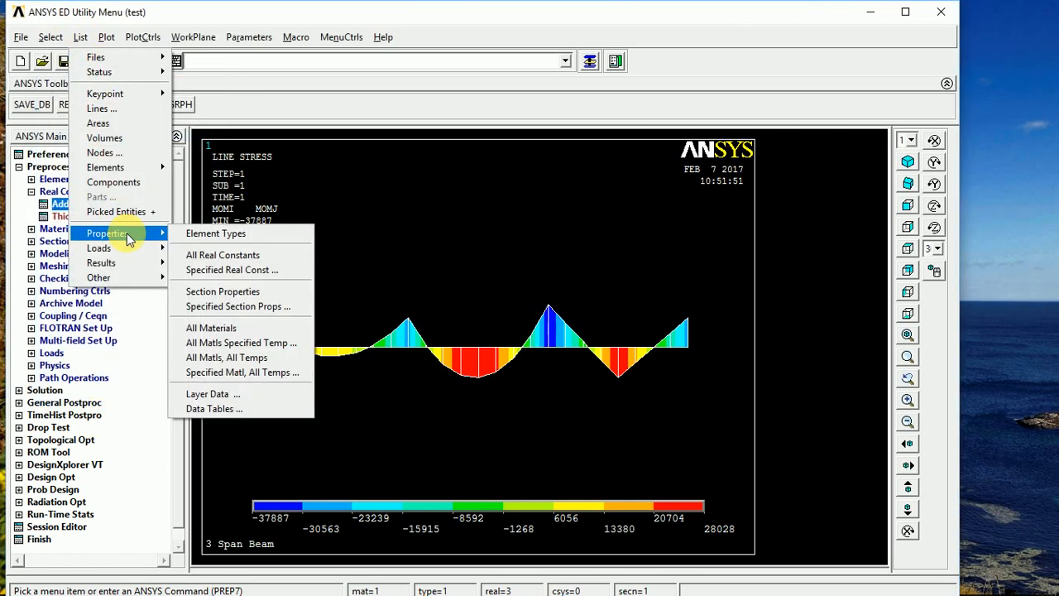
{"action": "left_click", "coordinate": [220, 255]}
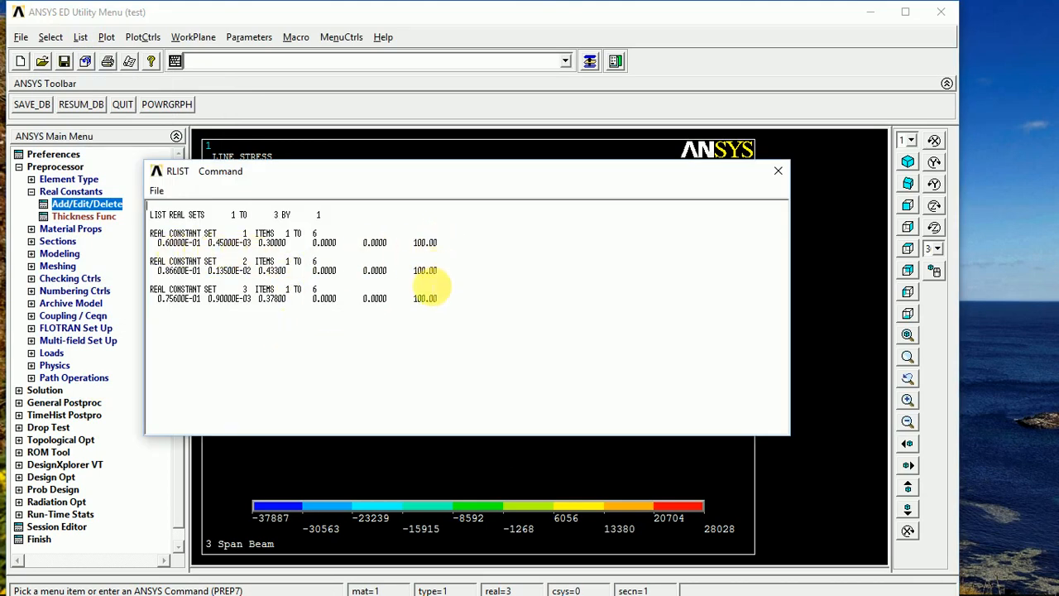
Close the real constants listing and apply a global gravitational acceleration of 9.81 in the Y direction (ACELY).
{"action": "left_click", "coordinate": [156, 190]}
{"action": "left_click", "coordinate": [188, 260]}
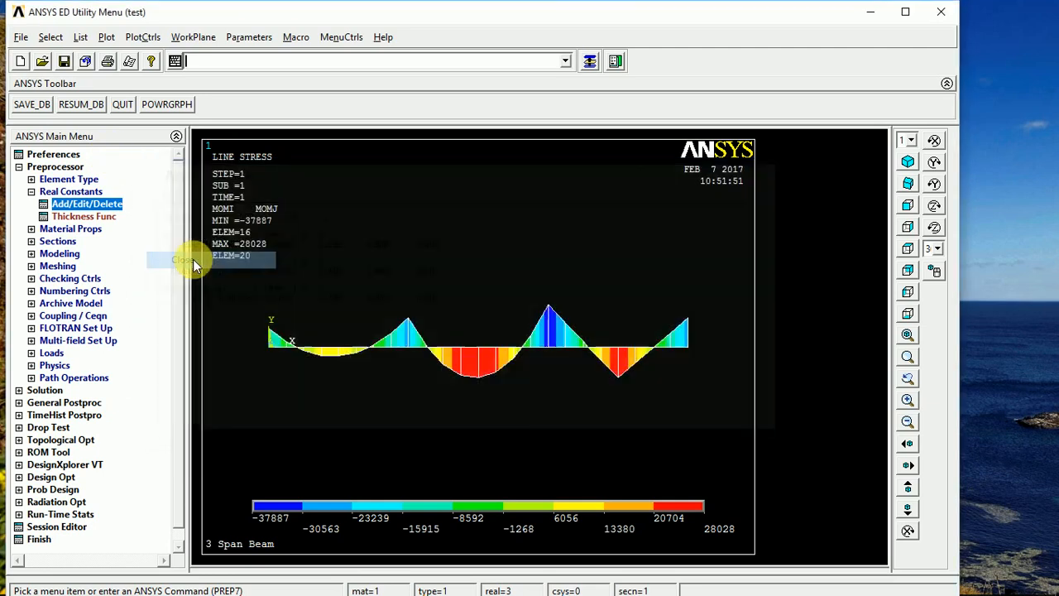
{"action": "left_click", "coordinate": [49, 391]}
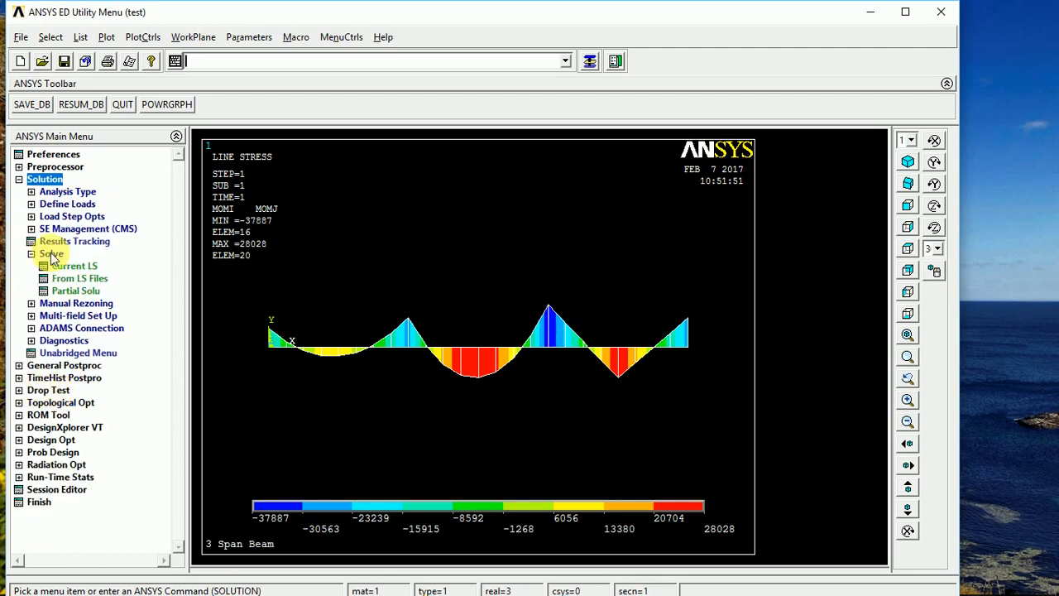
{"action": "left_click", "coordinate": [58, 204]}
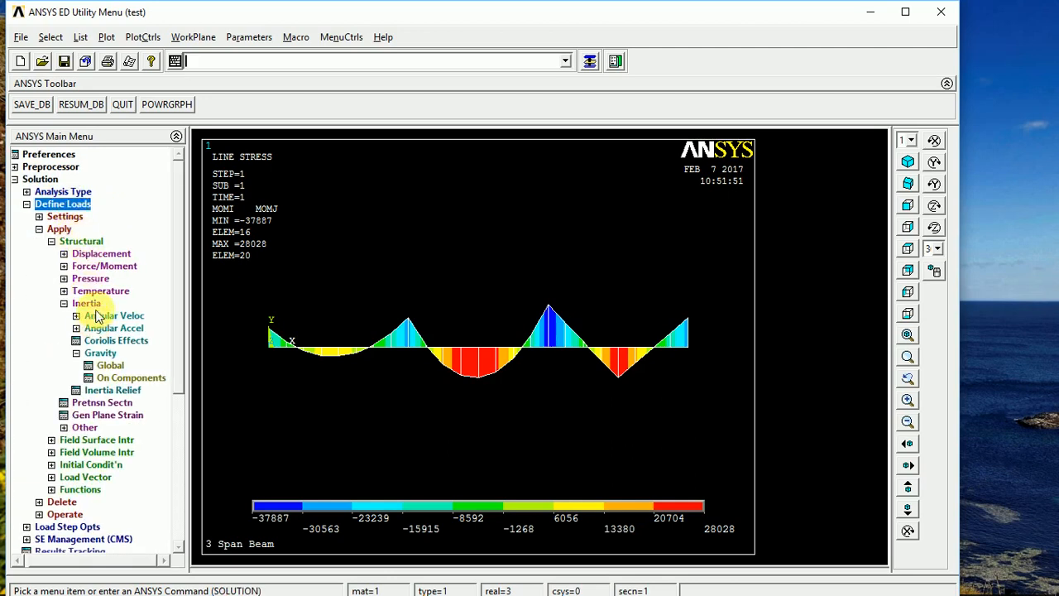
{"action": "left_click", "coordinate": [110, 366]}
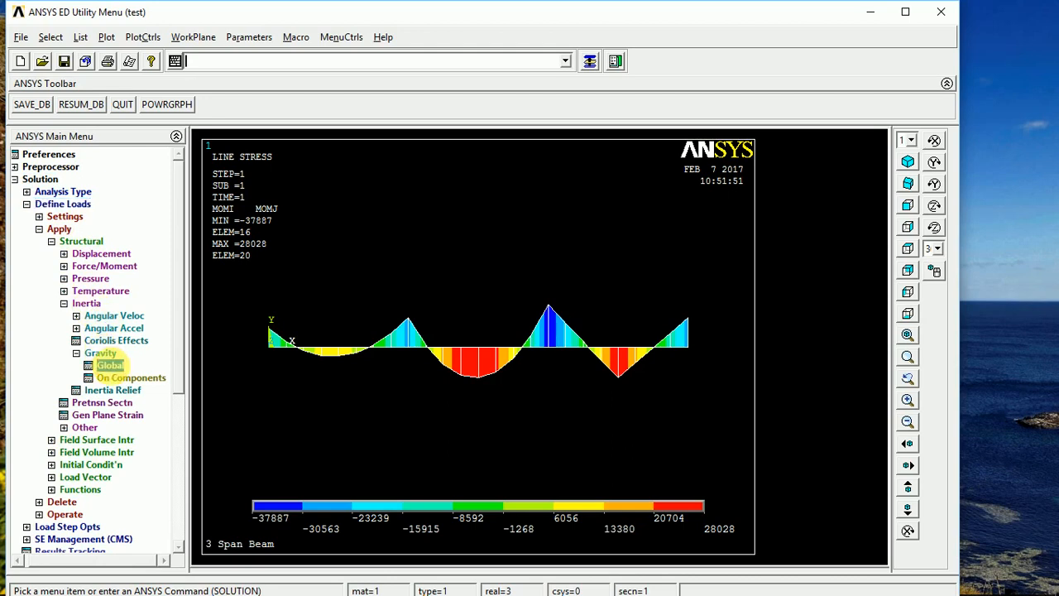
{"action": "left_click", "coordinate": [650, 286]}
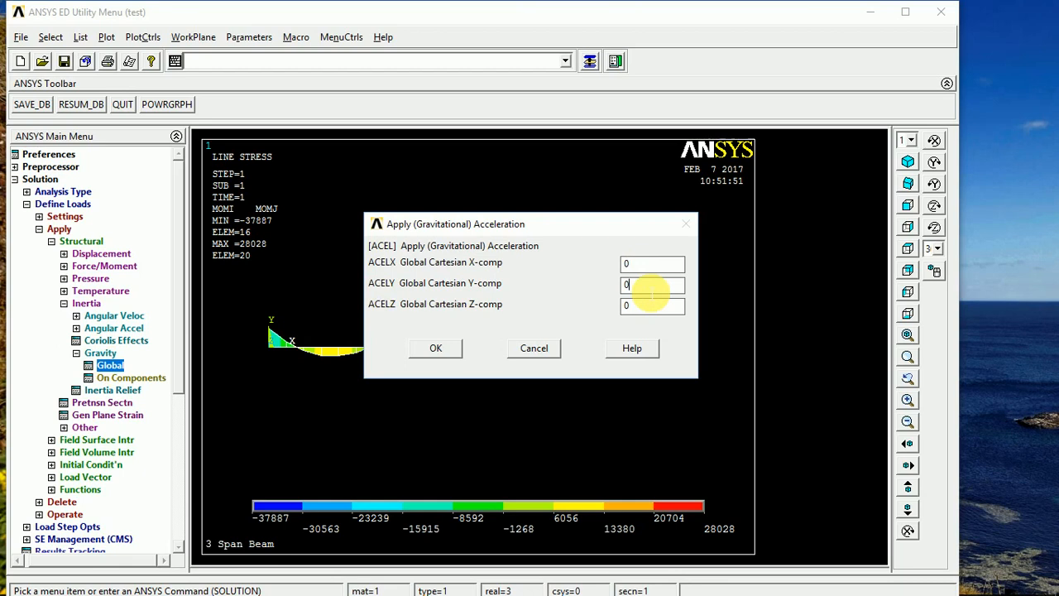
{"action": "key", "text": "BackSpace"}
{"action": "type", "text": "9.81"}
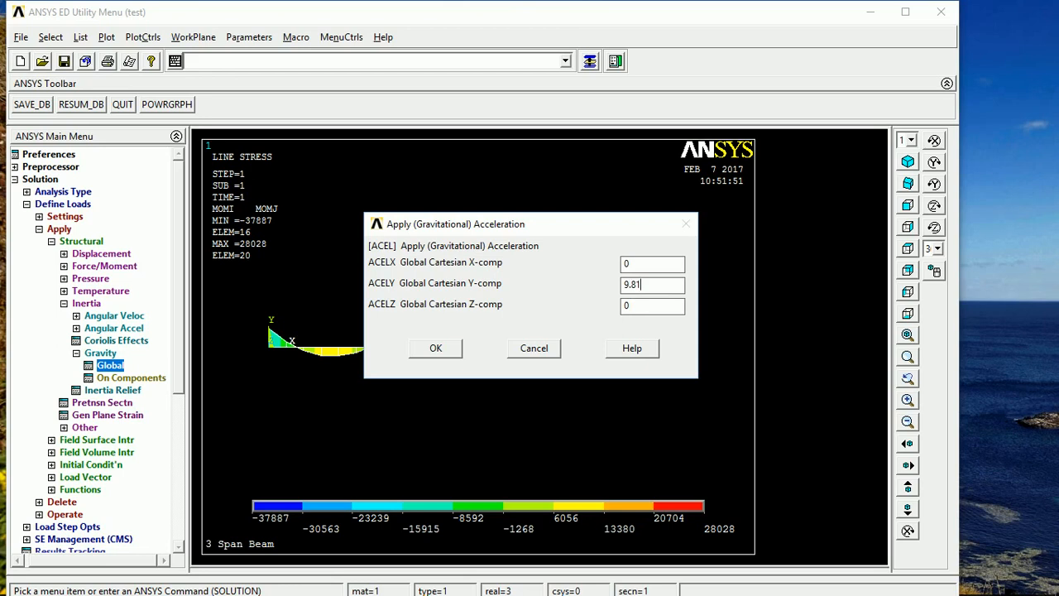
{"action": "left_click", "coordinate": [651, 289]}
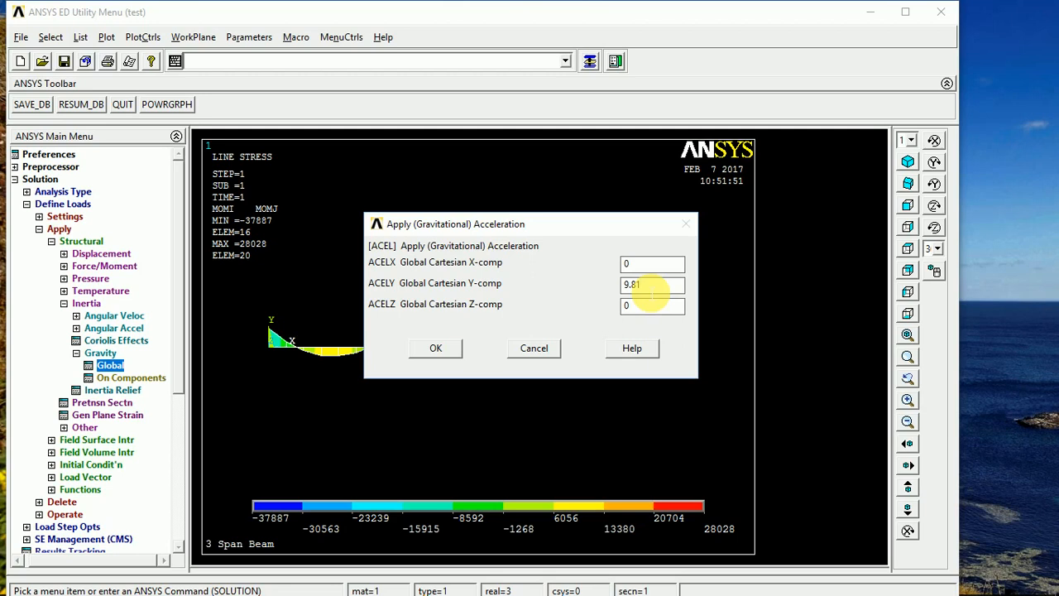
{"action": "left_click", "coordinate": [436, 348]}
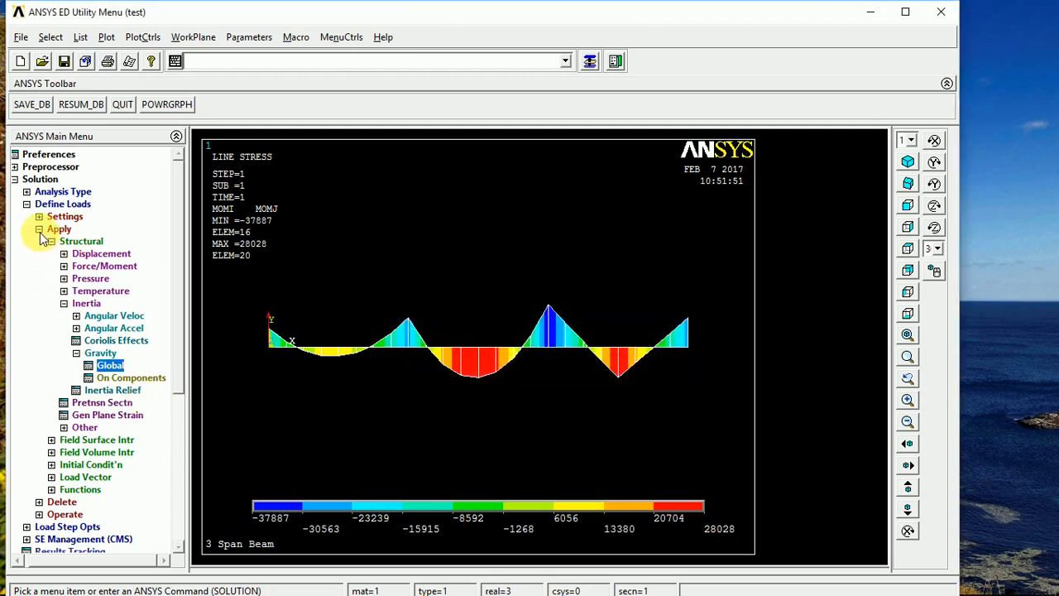
Solve the current load step and close the solution messages and status listing.
{"action": "left_click", "coordinate": [27, 203]}
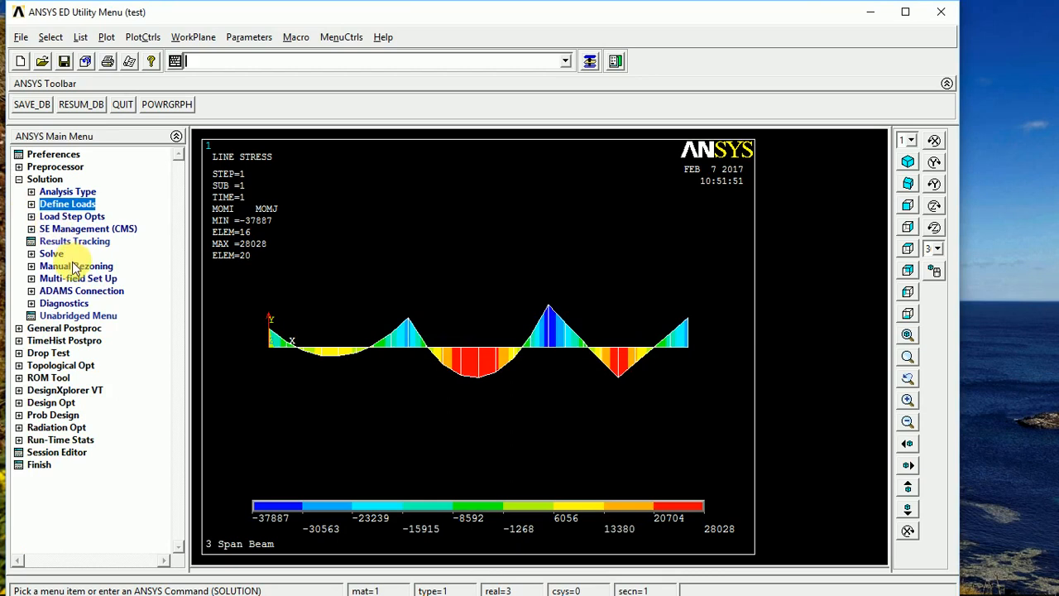
{"action": "left_click", "coordinate": [51, 253]}
{"action": "left_click", "coordinate": [71, 266]}
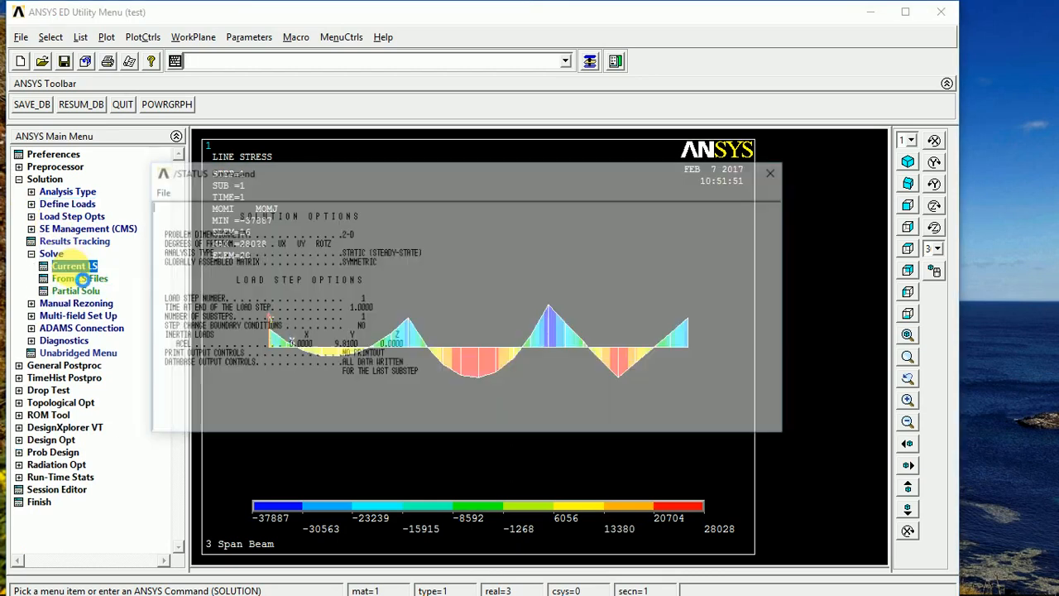
{"action": "left_click", "coordinate": [480, 374]}
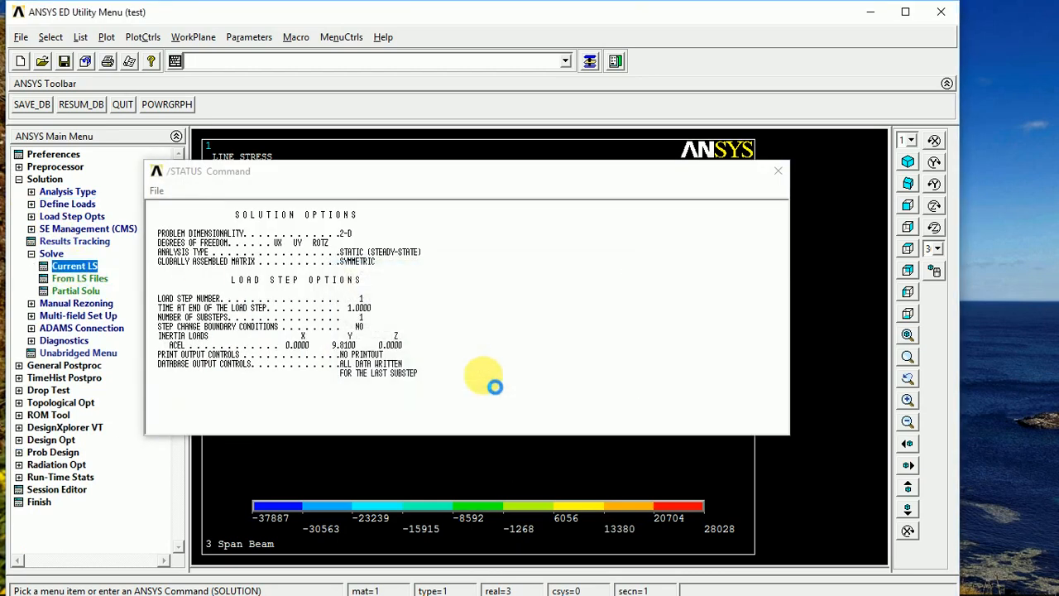
{"action": "left_click", "coordinate": [228, 119]}
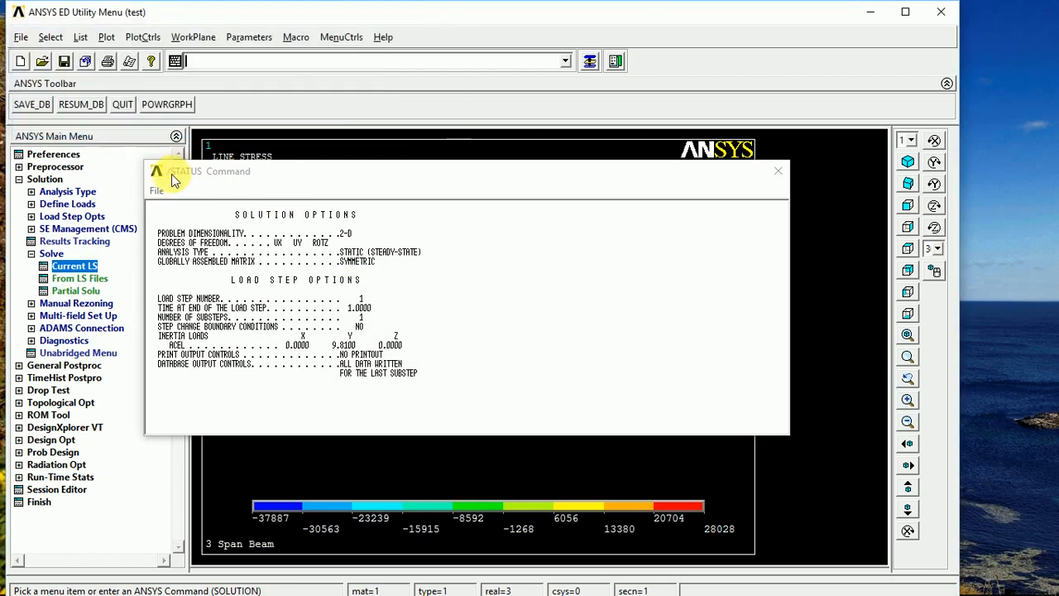
{"action": "left_click", "coordinate": [156, 190]}
{"action": "left_click", "coordinate": [180, 260]}
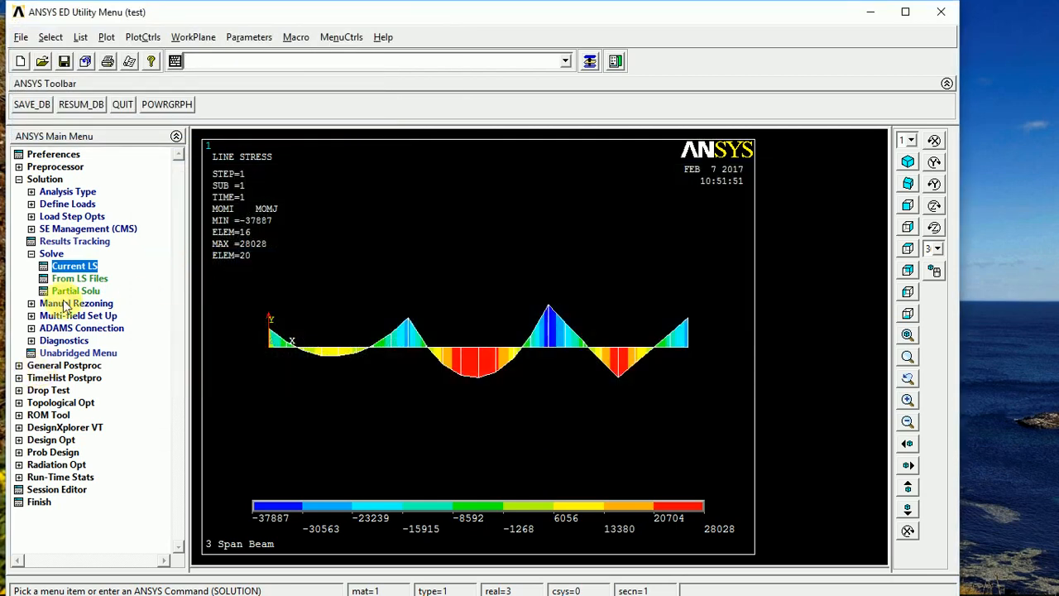
Read the first set of results and plot the deformed shape together with the undeformed beam.
{"action": "left_click", "coordinate": [39, 366]}
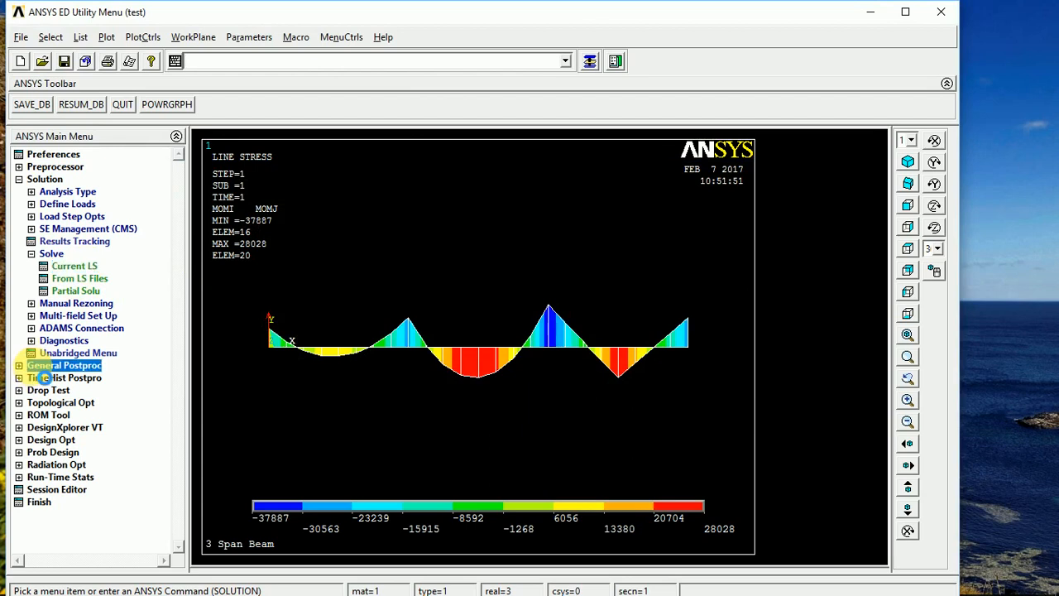
{"action": "left_click", "coordinate": [69, 229]}
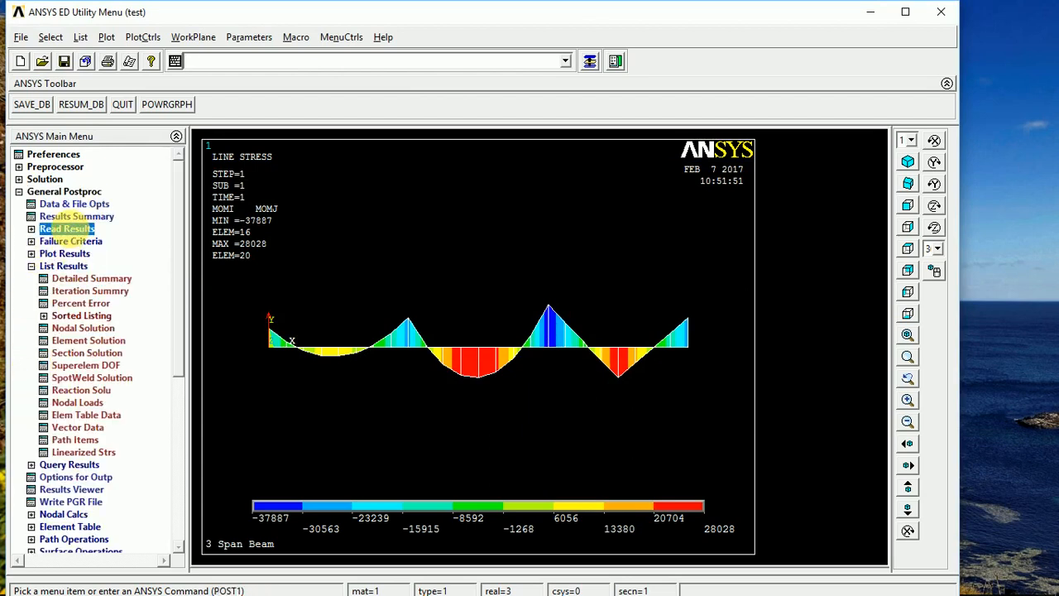
{"action": "left_click", "coordinate": [70, 241]}
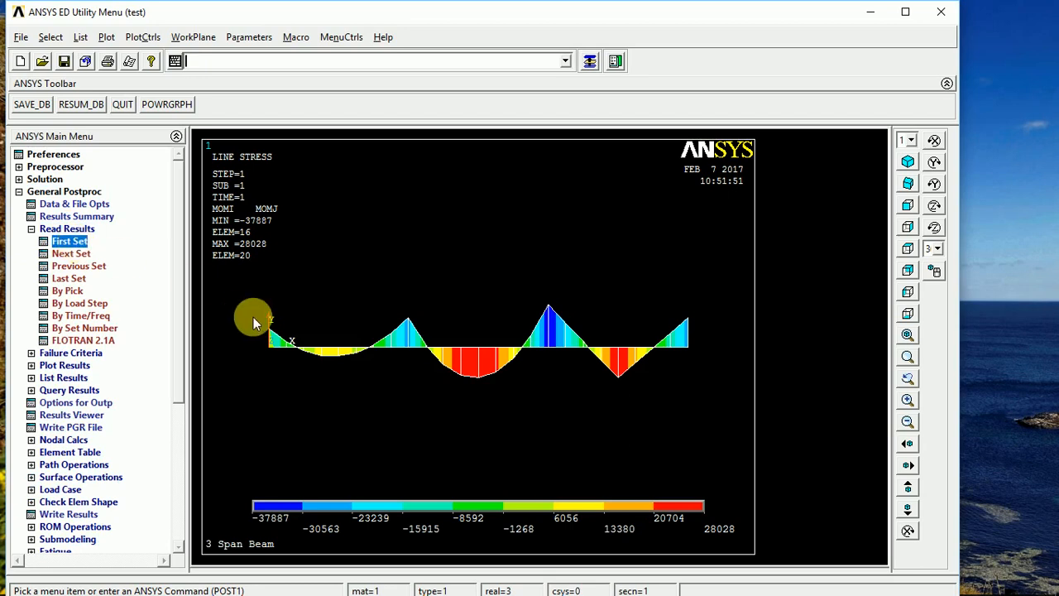
{"action": "left_click", "coordinate": [66, 366]}
{"action": "left_click", "coordinate": [95, 267]}
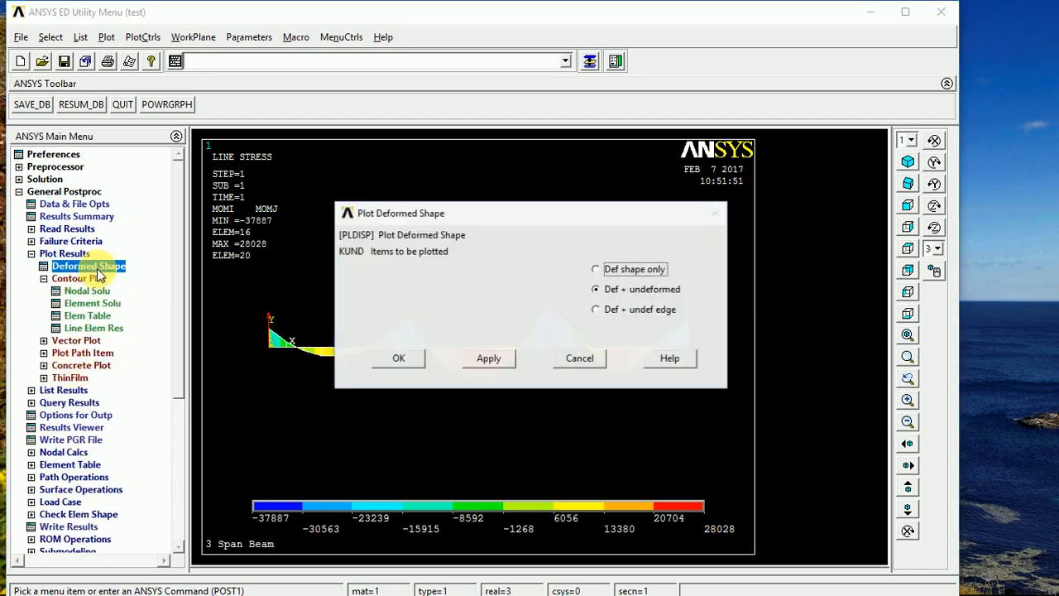
{"action": "left_click", "coordinate": [398, 359]}
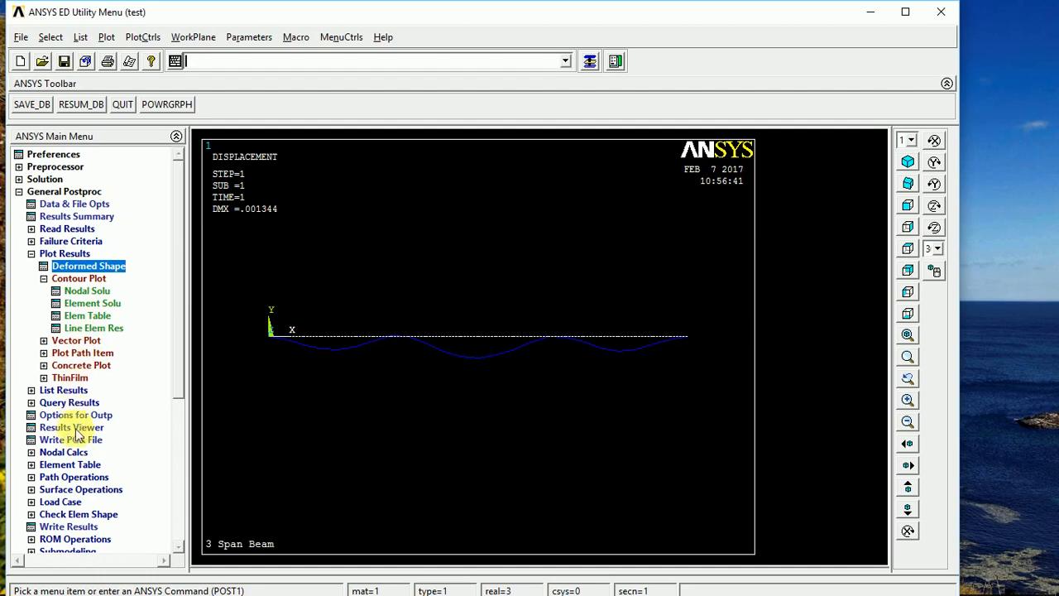
Update the MOMI and MOMJ element table data to the current solution and close the table.
{"action": "left_click", "coordinate": [72, 466]}
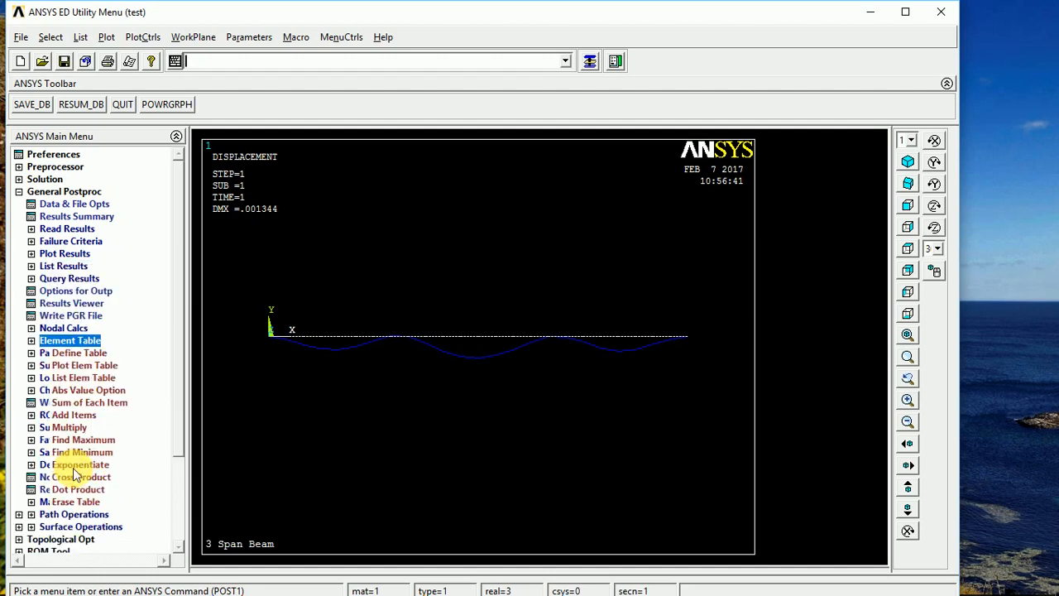
{"action": "left_click", "coordinate": [76, 355]}
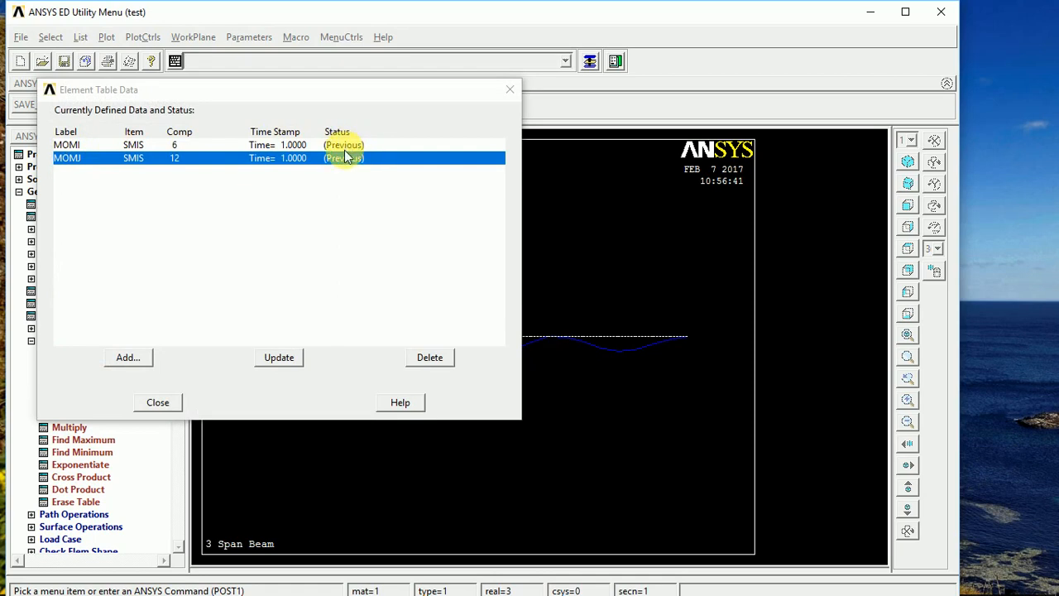
{"action": "left_click", "coordinate": [280, 357]}
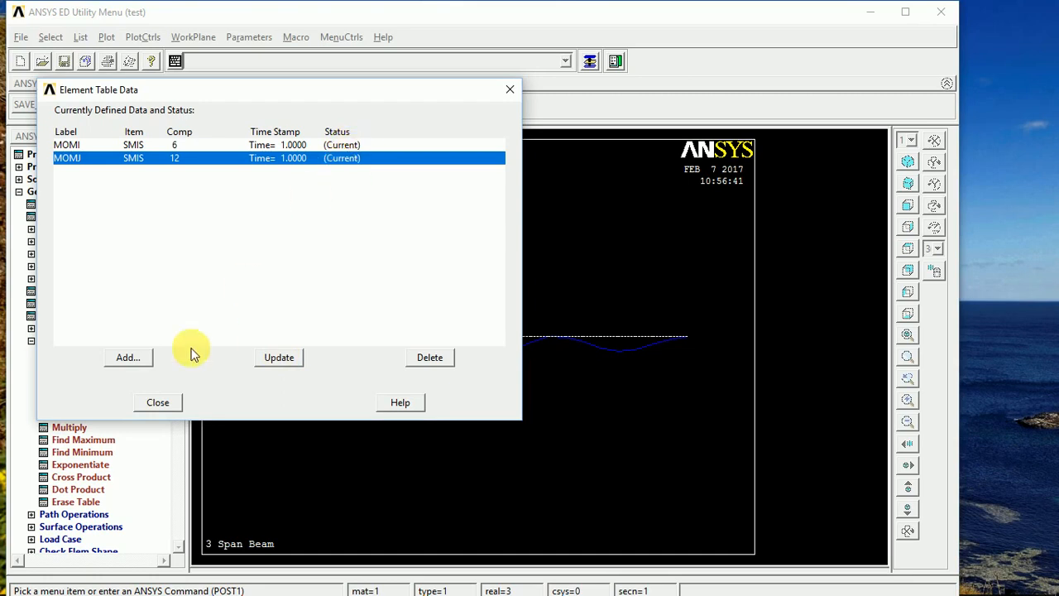
{"action": "left_click", "coordinate": [157, 403]}
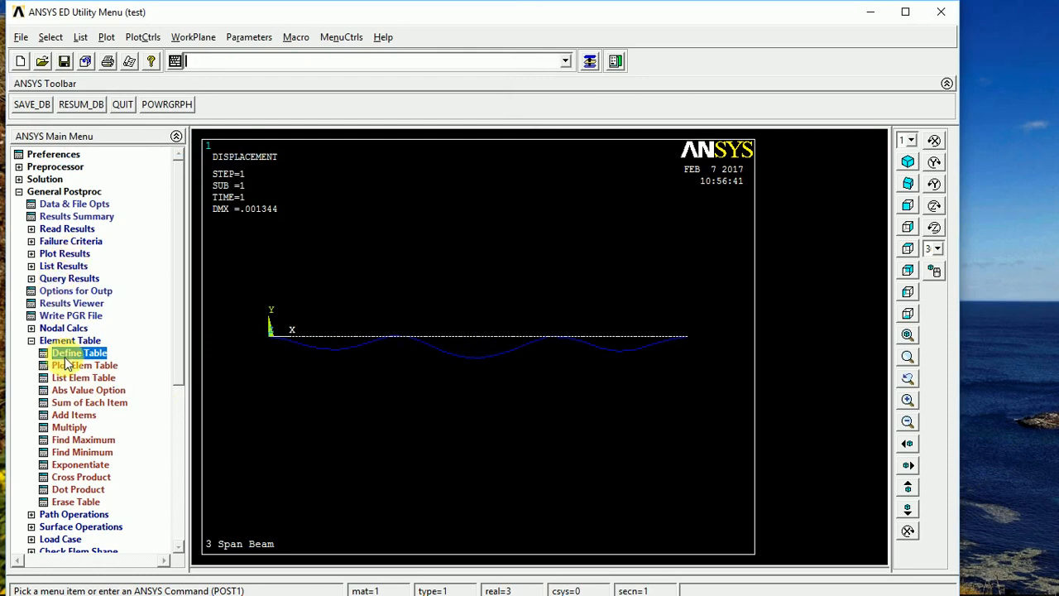
Plot the line-element results from MOMI to MOMJ with a scale factor of -1 on the undeformed shape.
{"action": "left_click", "coordinate": [65, 253]}
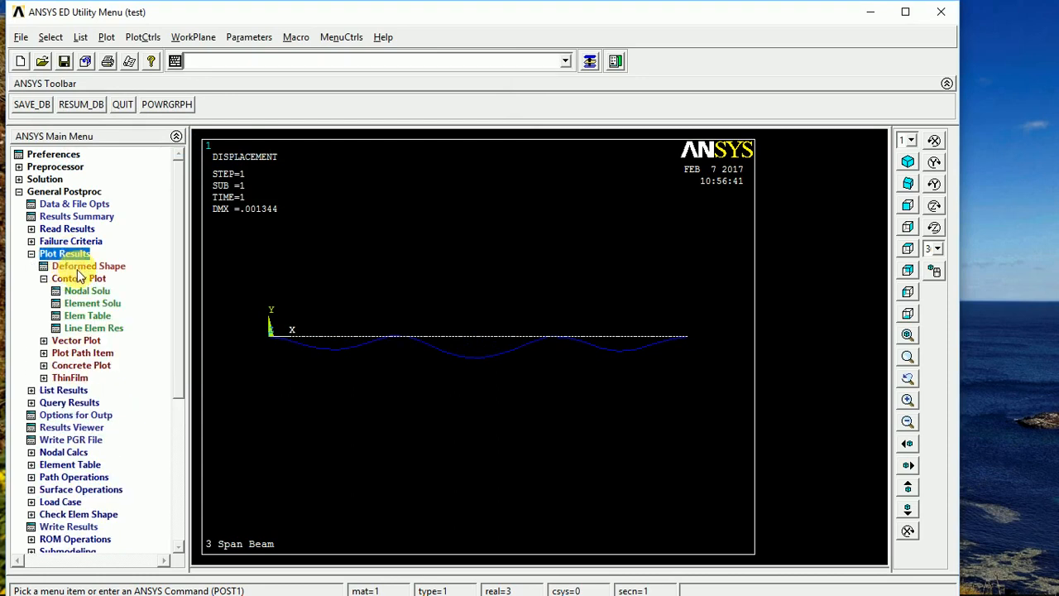
{"action": "left_click", "coordinate": [81, 328]}
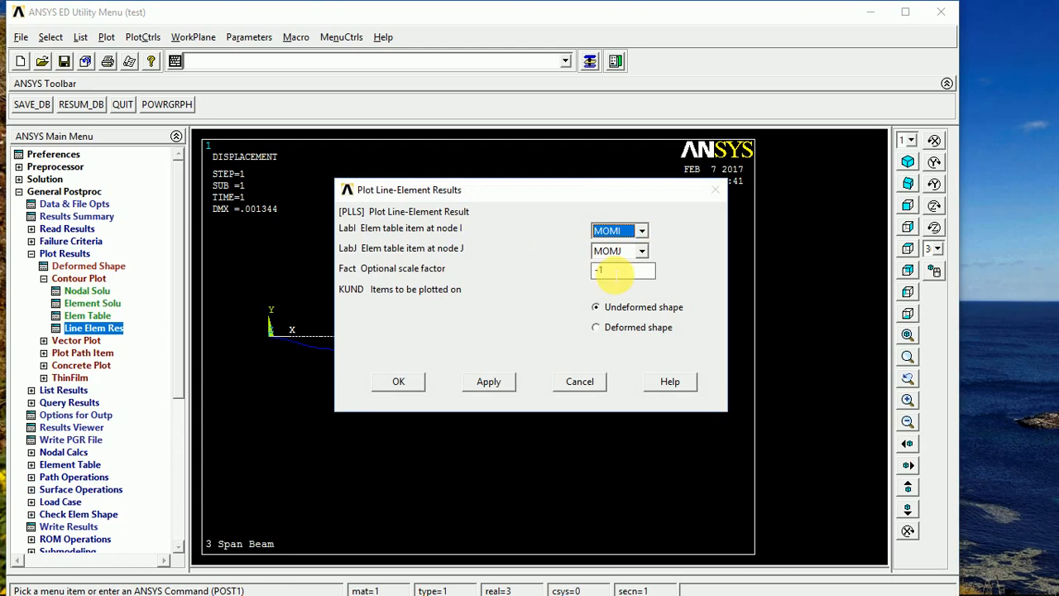
{"action": "left_click", "coordinate": [399, 381]}
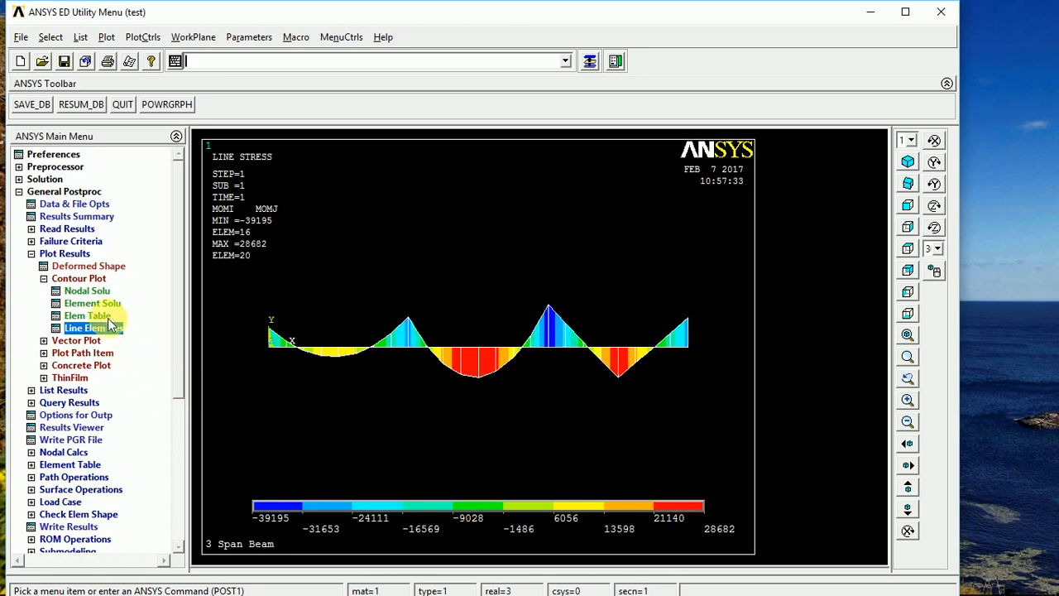
List the element solution for all available force items, examine the forces and moments of each element, and close the listing.
{"action": "left_click", "coordinate": [64, 392]}
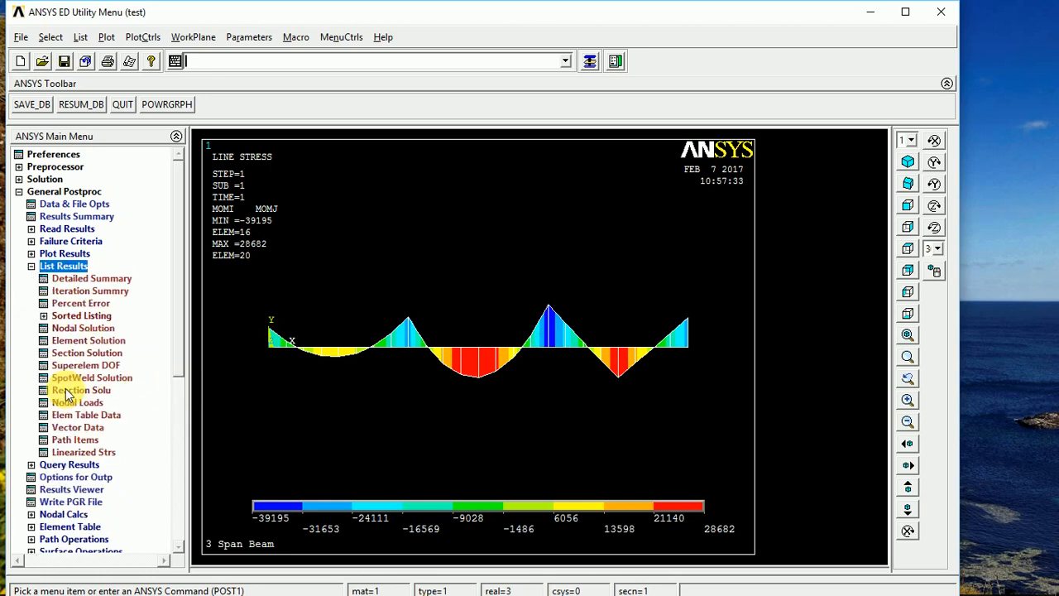
{"action": "left_click", "coordinate": [90, 341]}
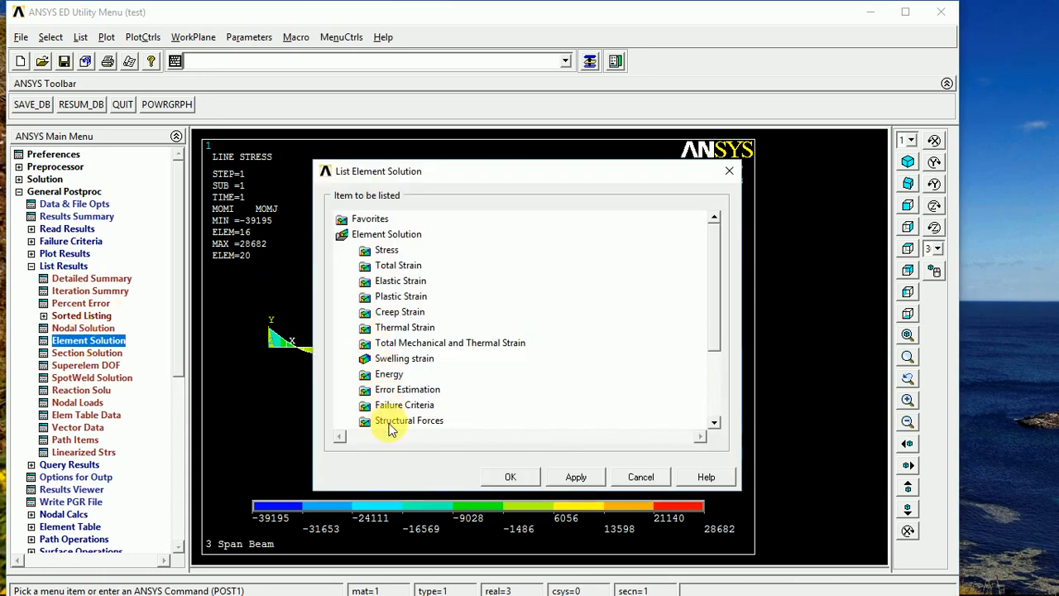
{"action": "left_click_drag", "start_coordinate": [713, 307], "coordinate": [717, 412]}
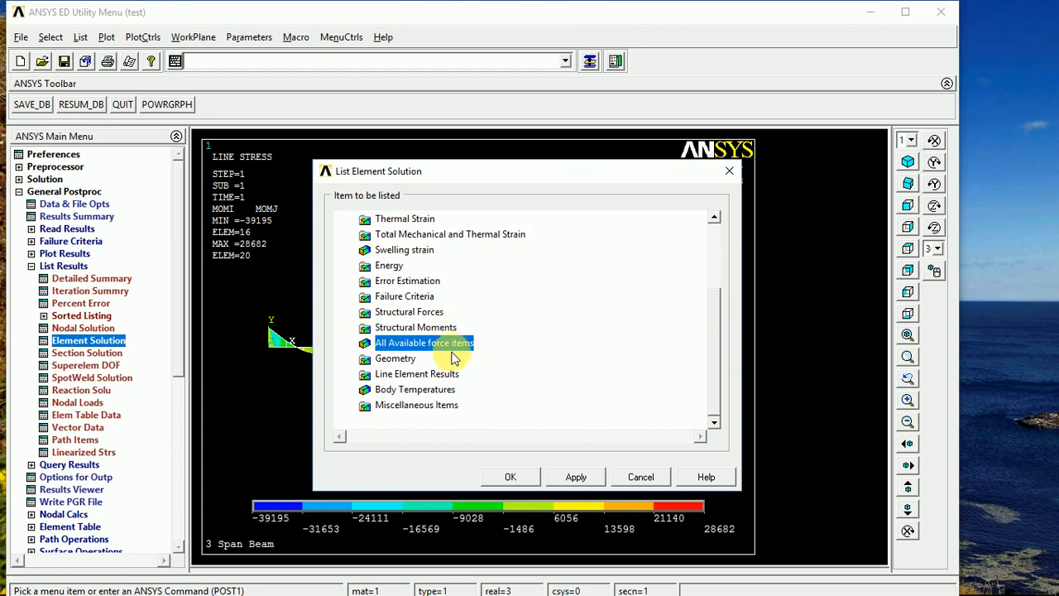
{"action": "left_click", "coordinate": [511, 478]}
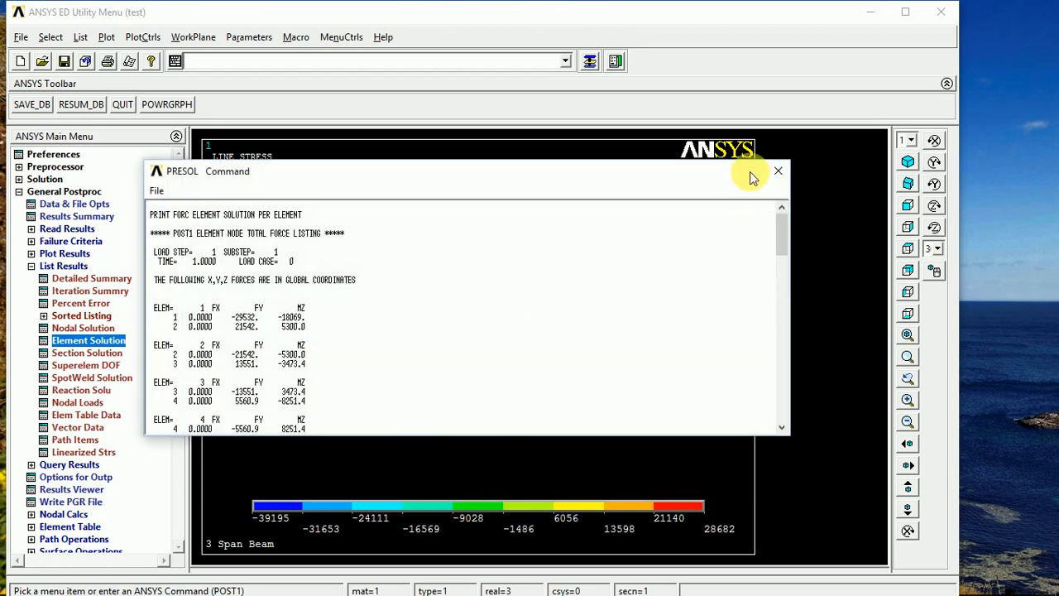
{"action": "left_click_drag", "start_coordinate": [780, 234], "coordinate": [783, 245]}
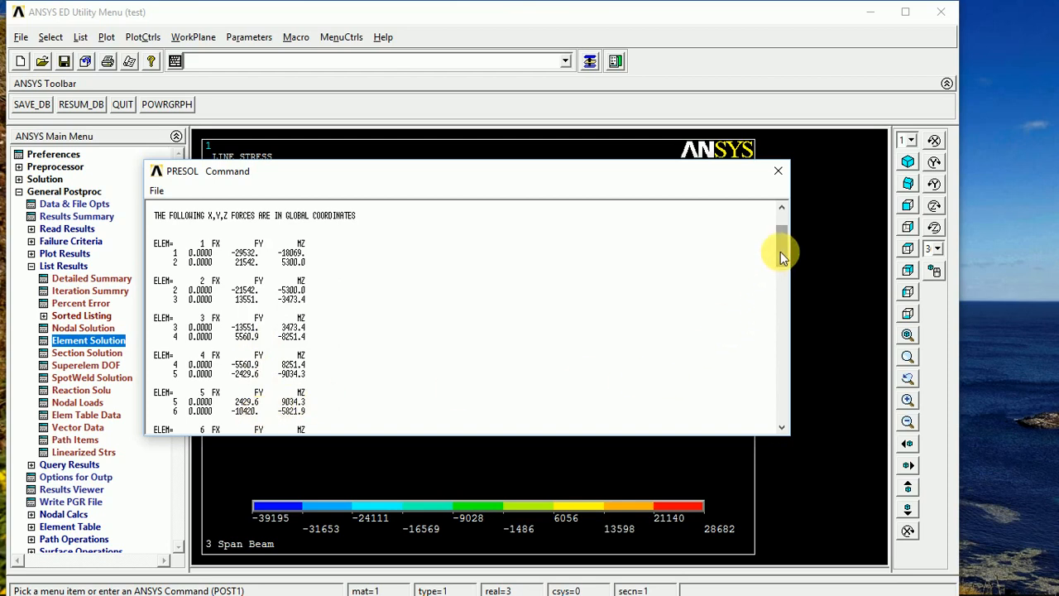
{"action": "left_click_drag", "start_coordinate": [780, 252], "coordinate": [787, 267]}
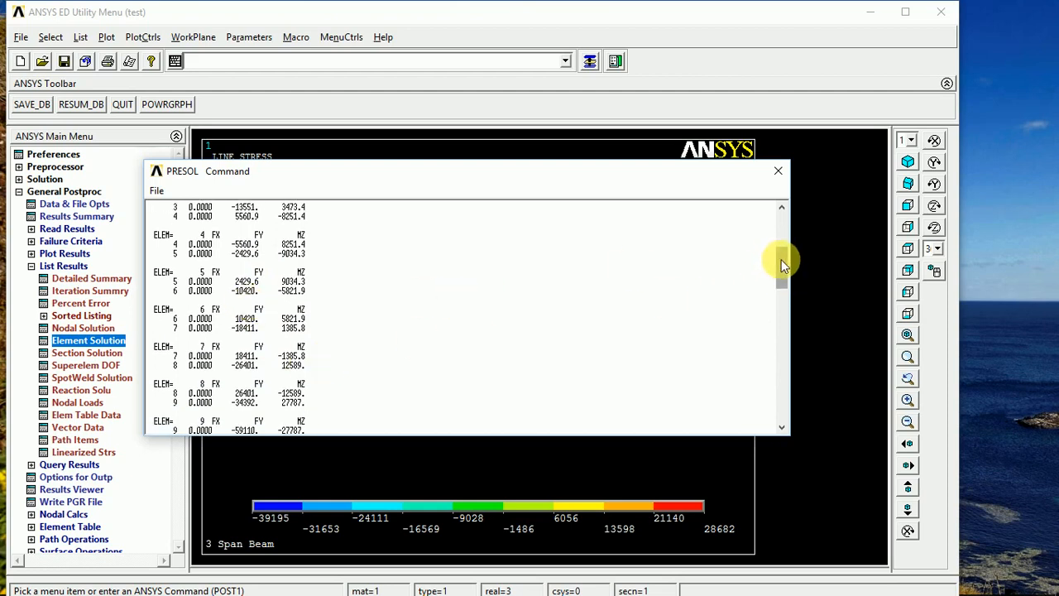
{"action": "left_click_drag", "start_coordinate": [783, 261], "coordinate": [782, 346]}
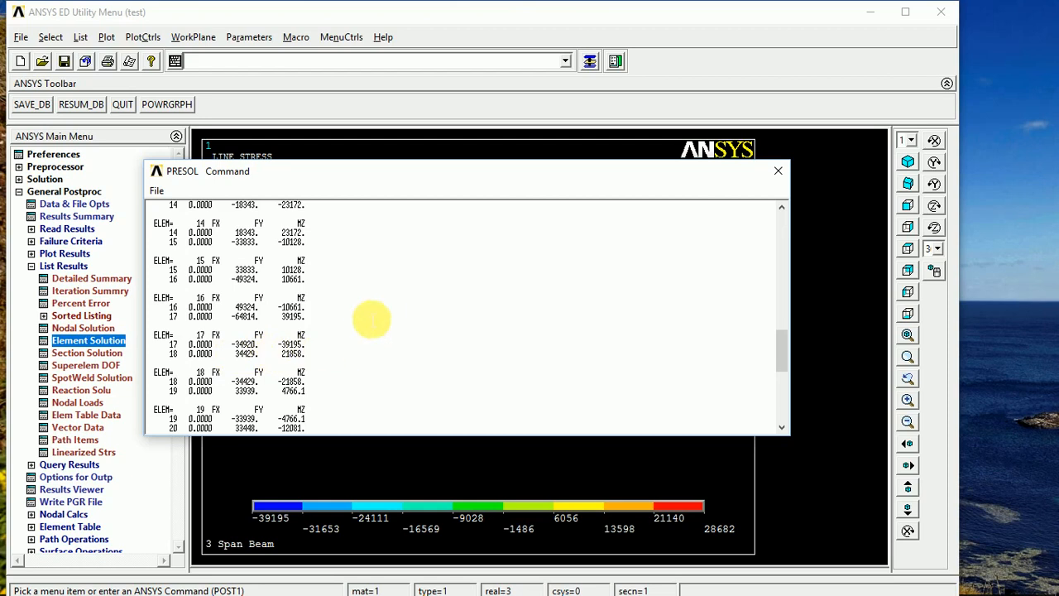
{"action": "left_click", "coordinate": [159, 195]}
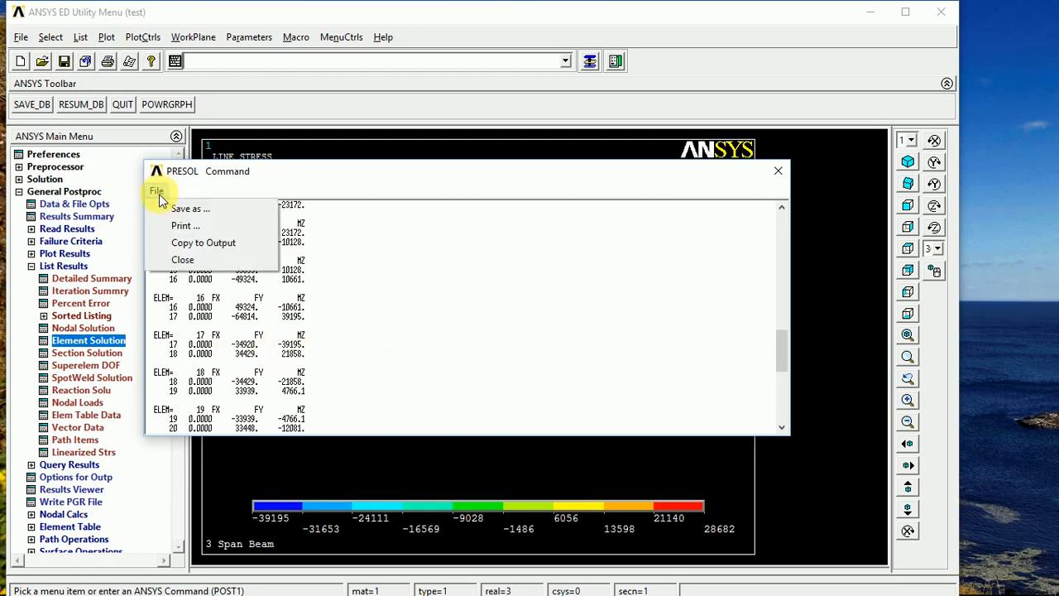
{"action": "left_click", "coordinate": [171, 258]}
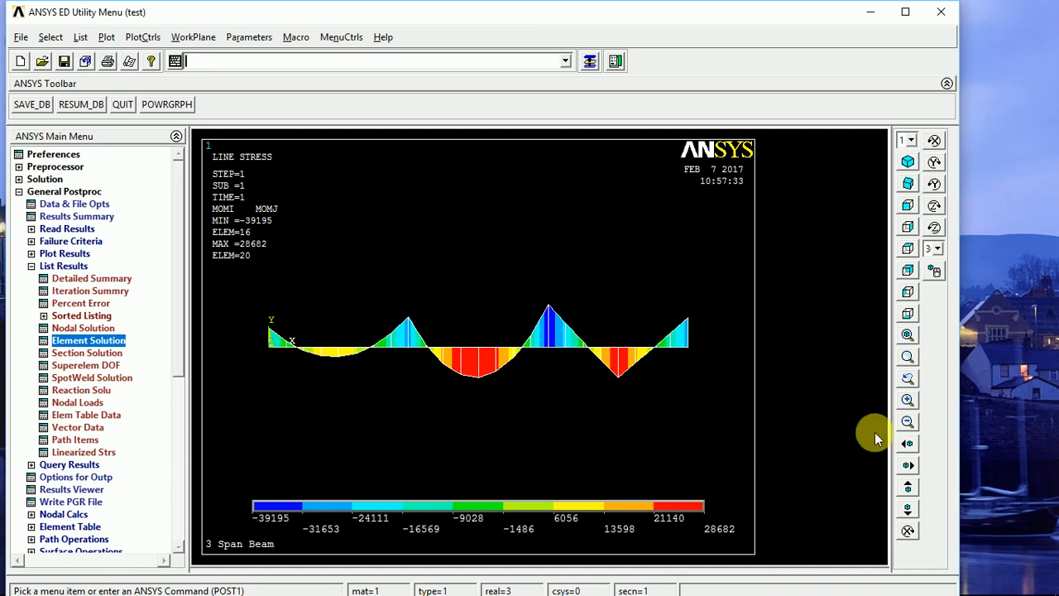
{"action": "left_click", "coordinate": [870, 11]}
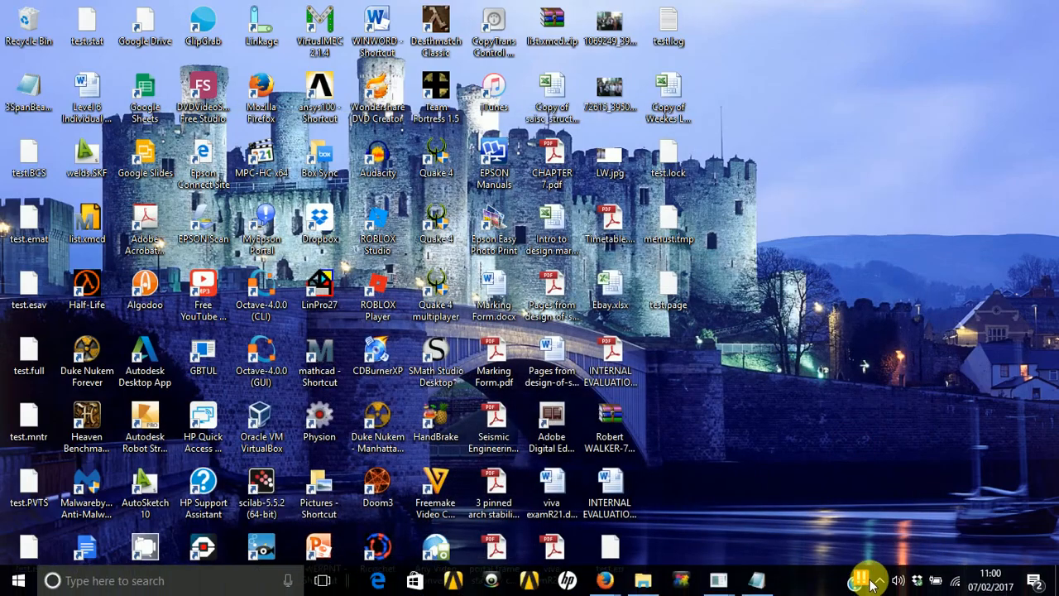
{"action": "left_click", "coordinate": [879, 582]}
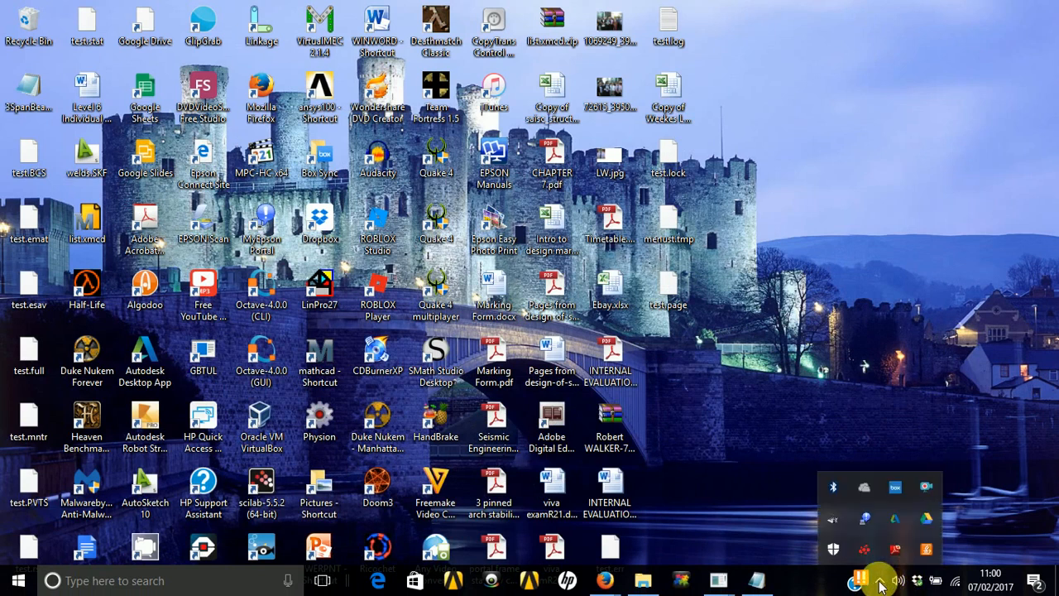
{"action": "left_click", "coordinate": [926, 490]}
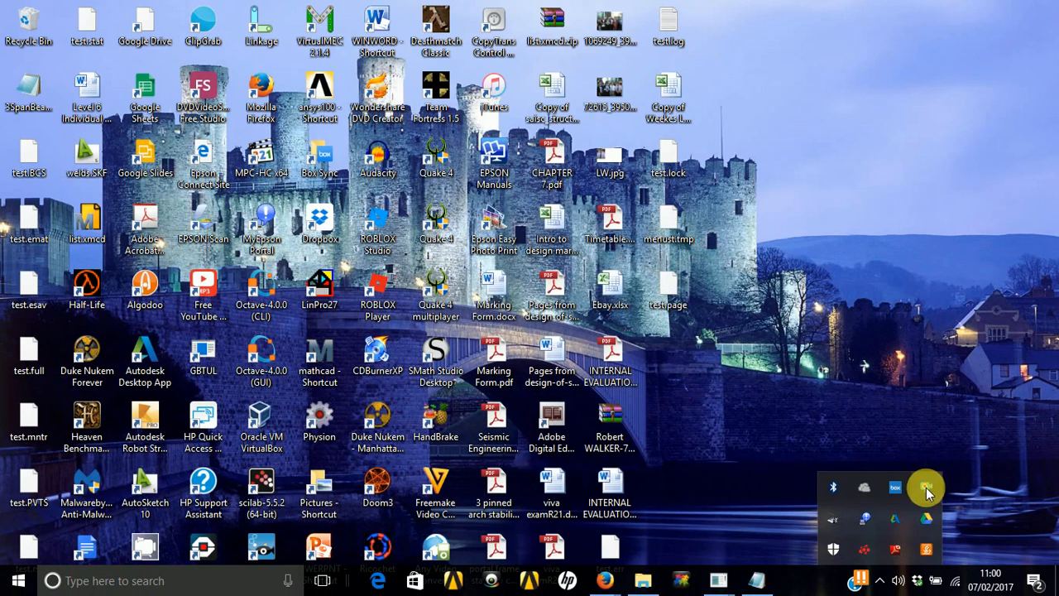
{"action": "right_click", "coordinate": [927, 491]}
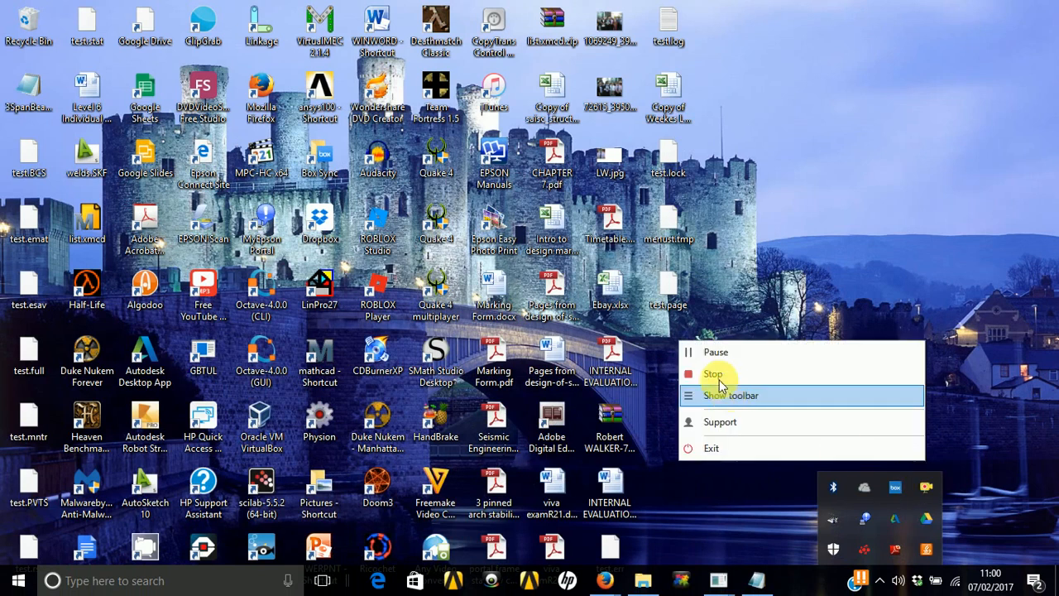